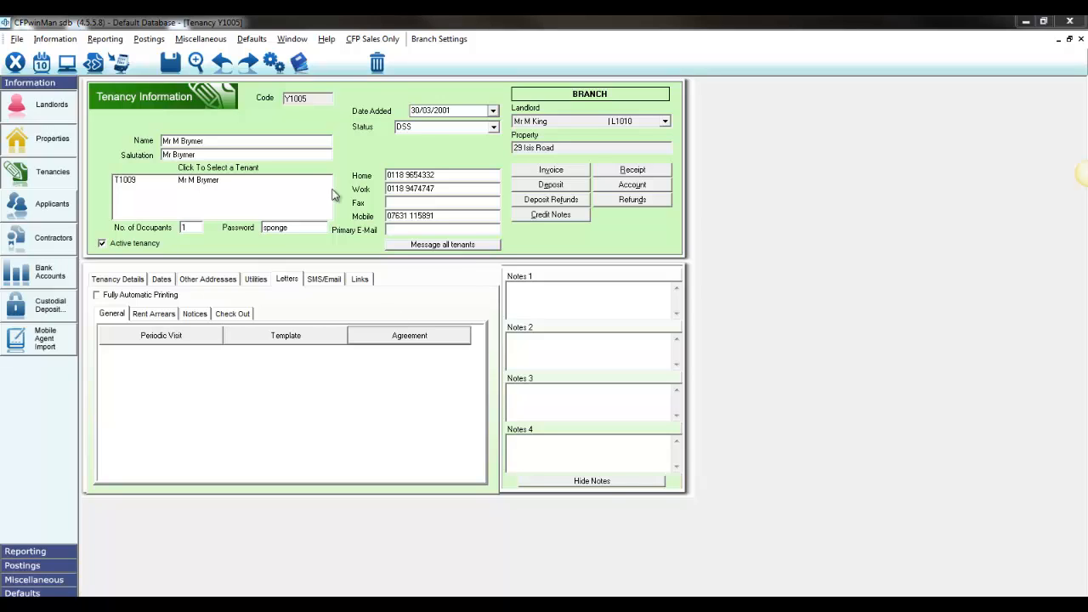
Switch to the CFP Word Pro editor and open the letter template A03FORM.TXM from the LETTERS folder
{"action": "left_click", "coordinate": [74, 70]}
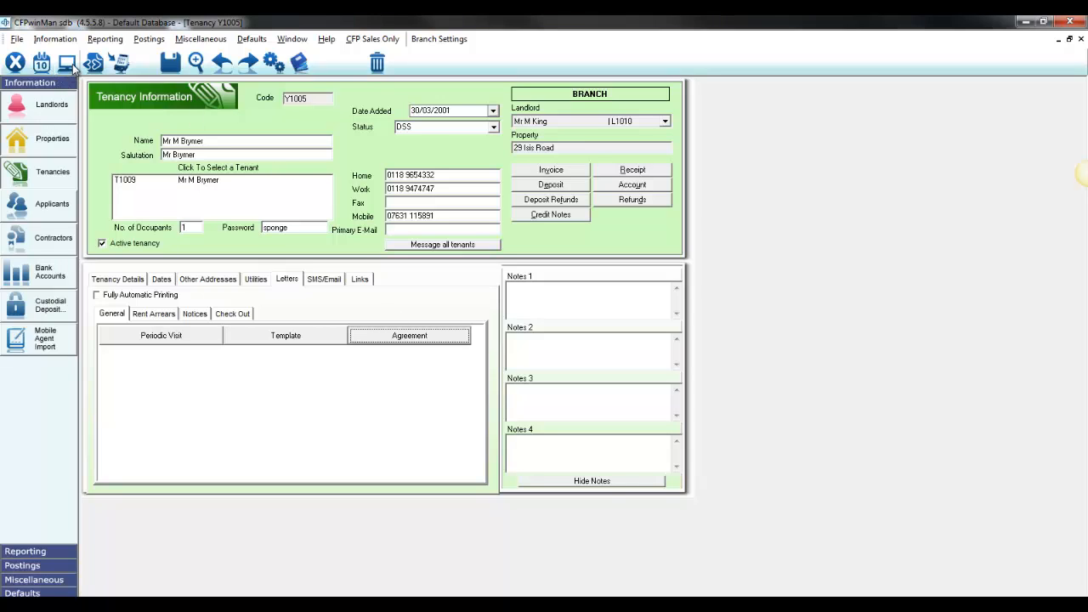
{"action": "left_click", "coordinate": [70, 64]}
{"action": "left_click", "coordinate": [40, 57]}
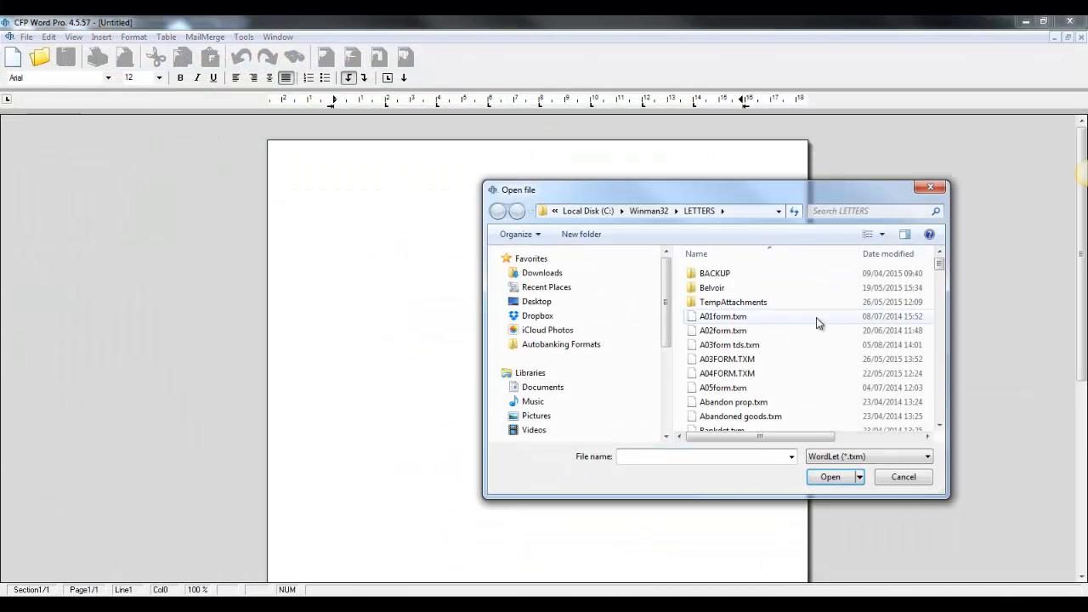
{"action": "left_click", "coordinate": [752, 362]}
{"action": "double_click", "coordinate": [752, 362]}
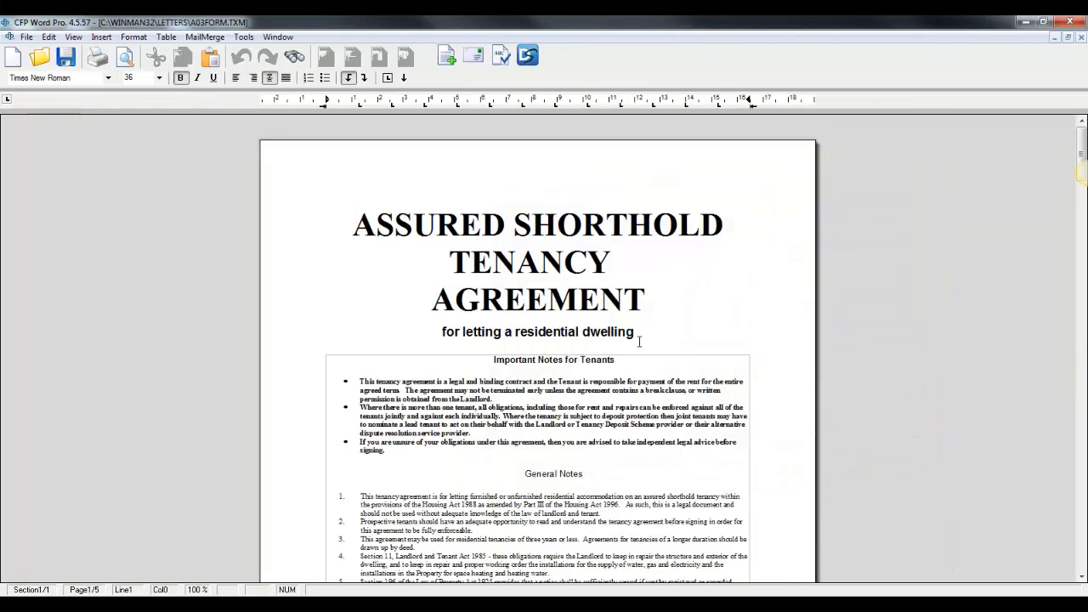
Insert the DocuSign merge field DS_LL_NAMESIG_V on the line below "Signed by Landlords:" on the template's last page
{"action": "scroll", "coordinate": [639, 342], "scroll_direction": "down", "scroll_amount": 3}
{"action": "scroll", "coordinate": [639, 342], "scroll_direction": "down", "scroll_amount": 20}
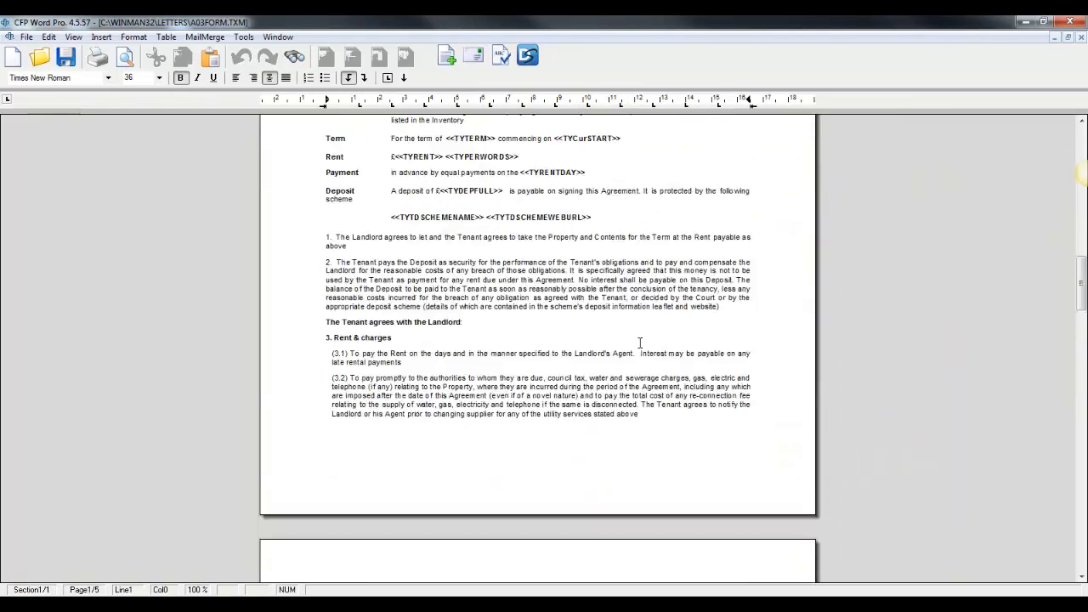
{"action": "scroll", "coordinate": [640, 344], "scroll_direction": "down", "scroll_amount": 20}
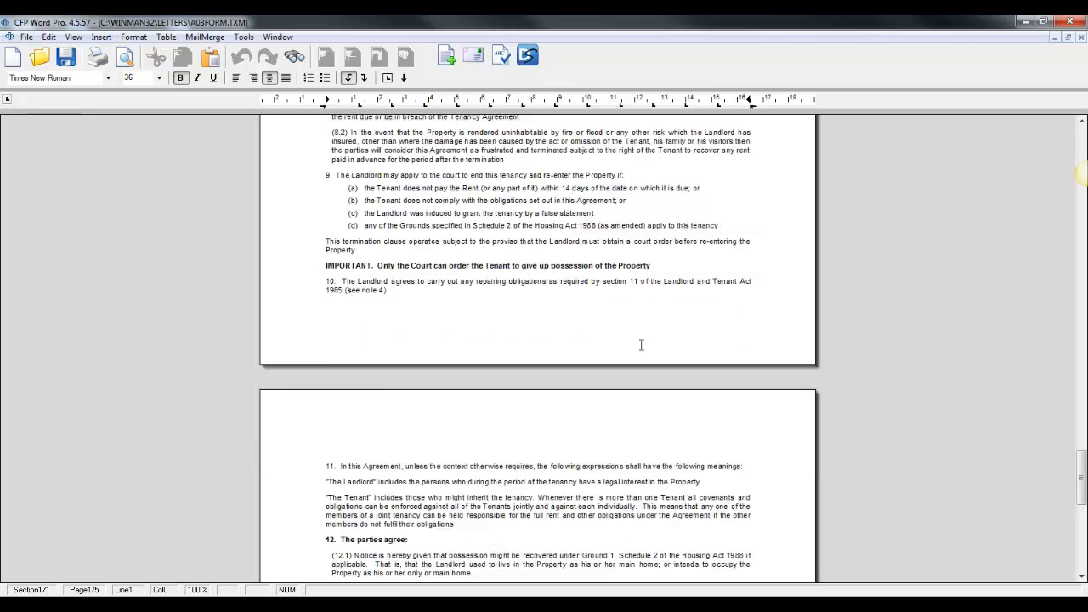
{"action": "left_click", "coordinate": [425, 209]}
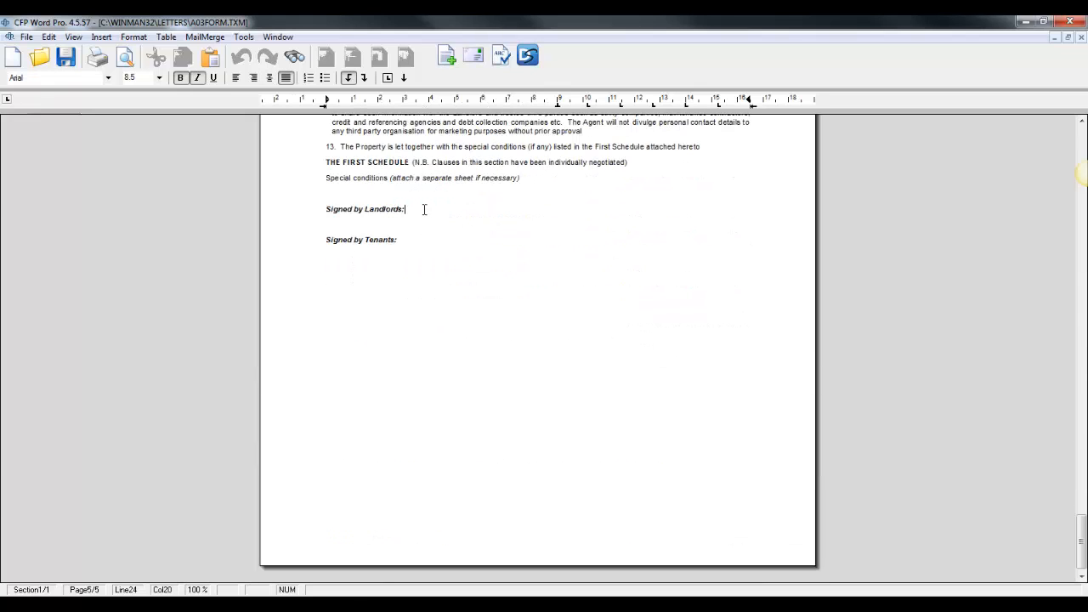
{"action": "left_click", "coordinate": [408, 241]}
{"action": "left_click", "coordinate": [337, 224]}
{"action": "left_click", "coordinate": [207, 37]}
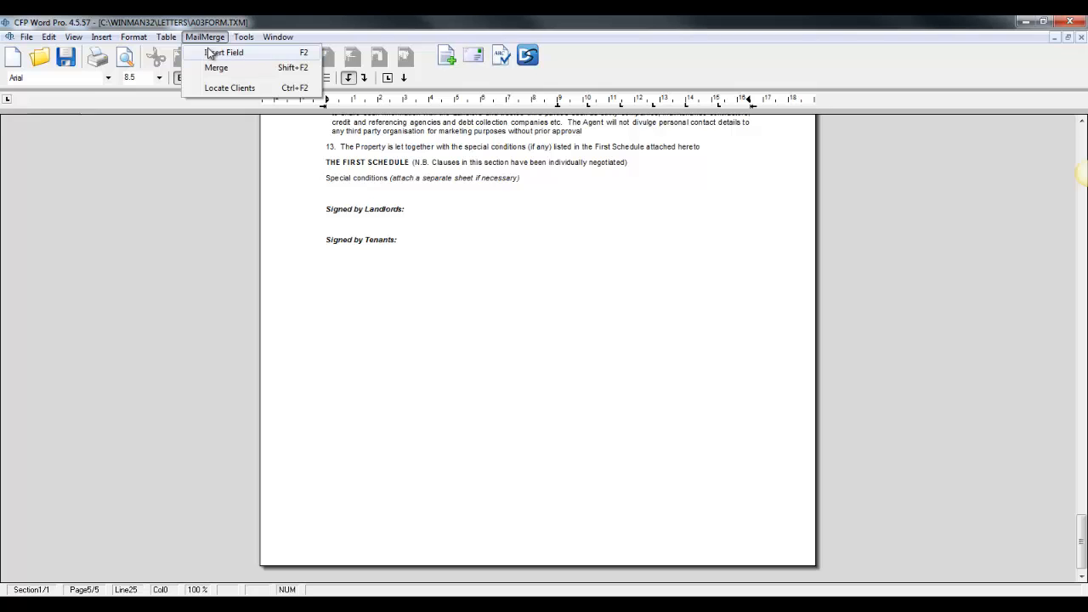
{"action": "left_click", "coordinate": [212, 52]}
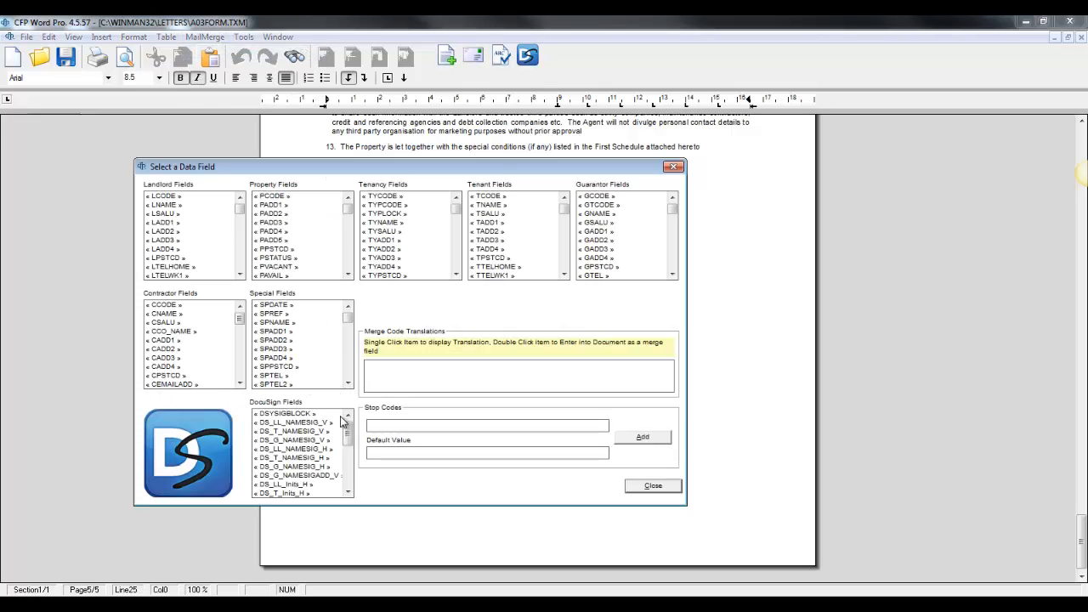
{"action": "scroll", "coordinate": [337, 490], "scroll_direction": "down", "scroll_amount": 5}
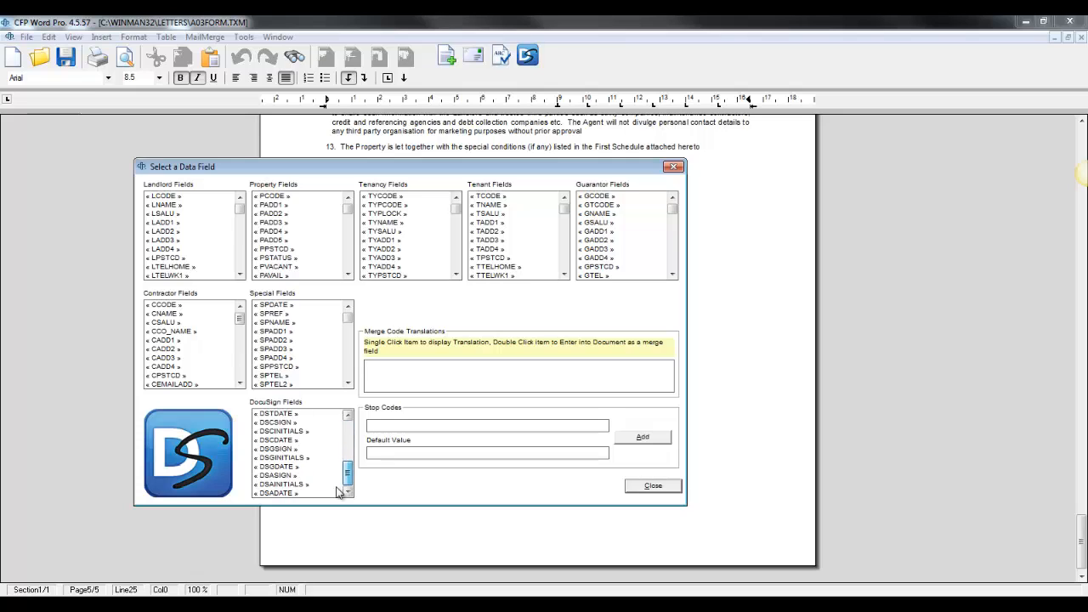
{"action": "scroll", "coordinate": [327, 459], "scroll_direction": "up", "scroll_amount": 5}
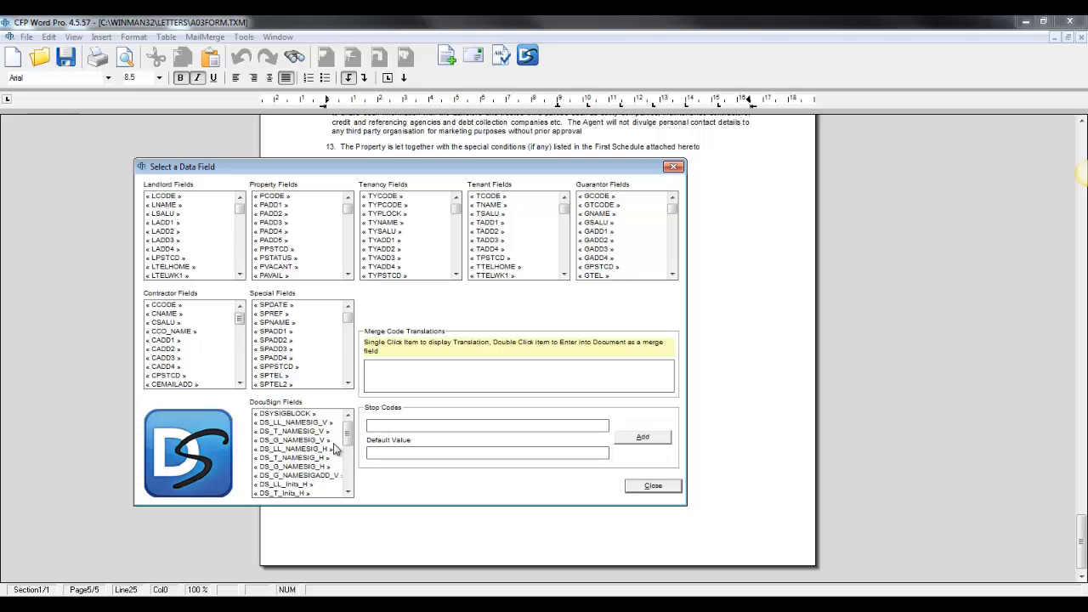
{"action": "left_click", "coordinate": [312, 423]}
{"action": "double_click", "coordinate": [312, 424]}
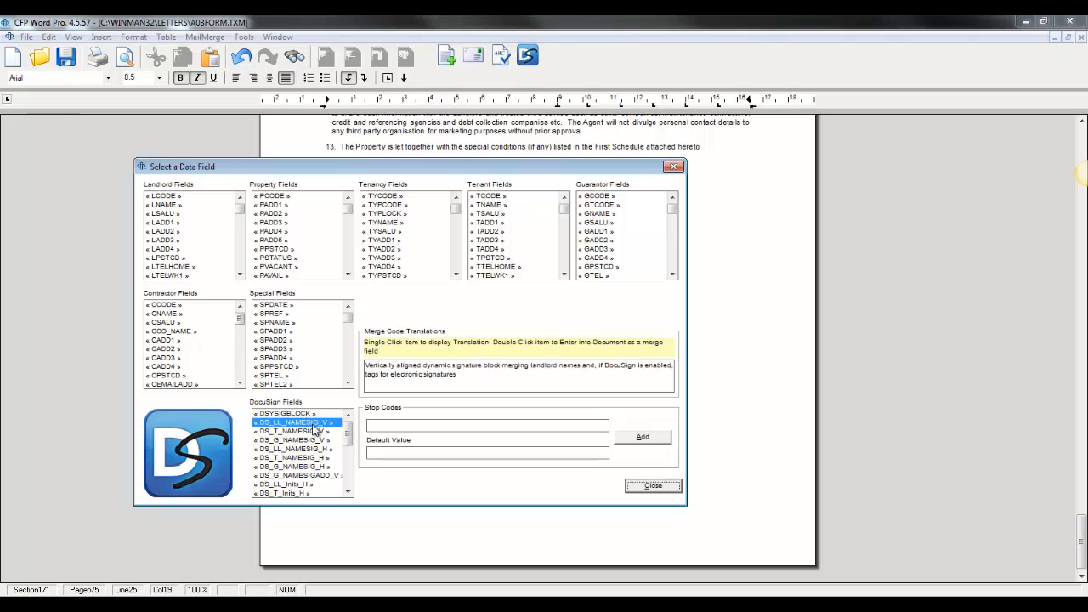
{"action": "left_click", "coordinate": [654, 487]}
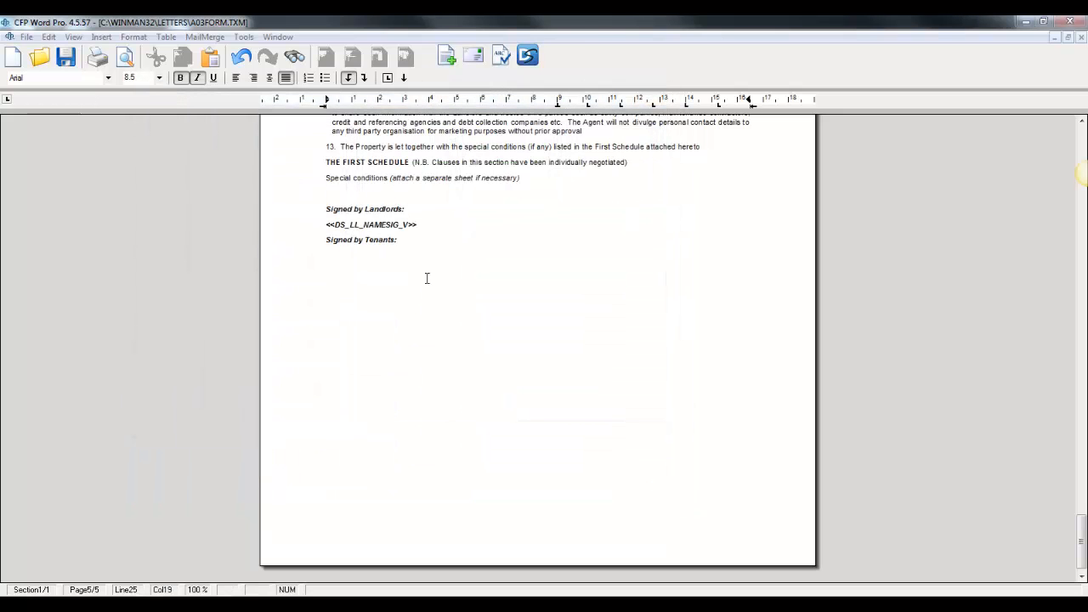
Add a new line below "Signed by Tenants:" and insert the DocuSign merge field DS_T_NAMESIG_V there
{"action": "left_click", "coordinate": [408, 241]}
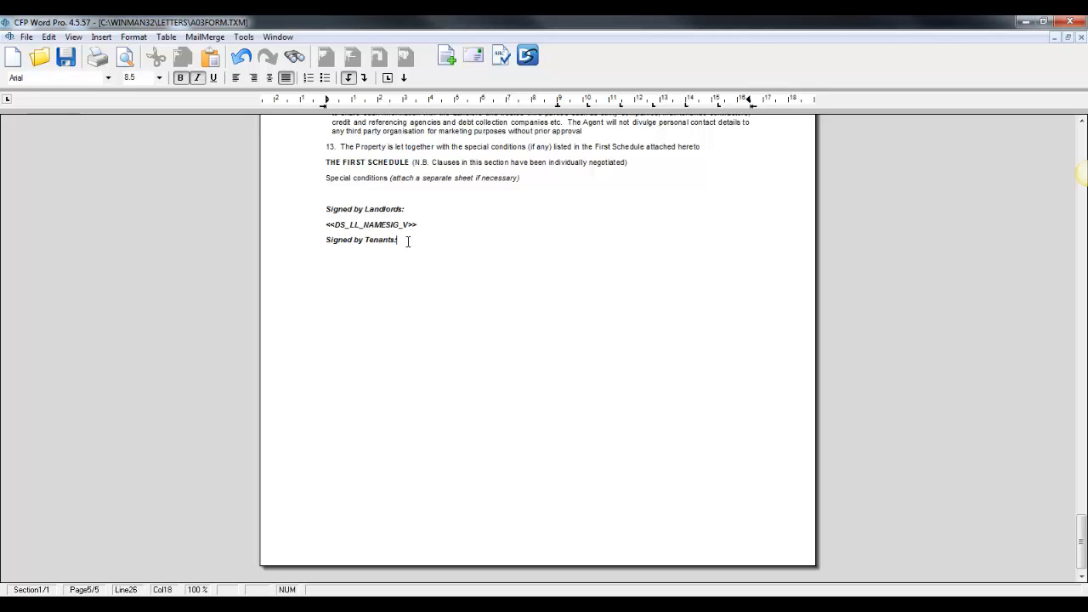
{"action": "key", "text": "Return"}
{"action": "left_click", "coordinate": [208, 37]}
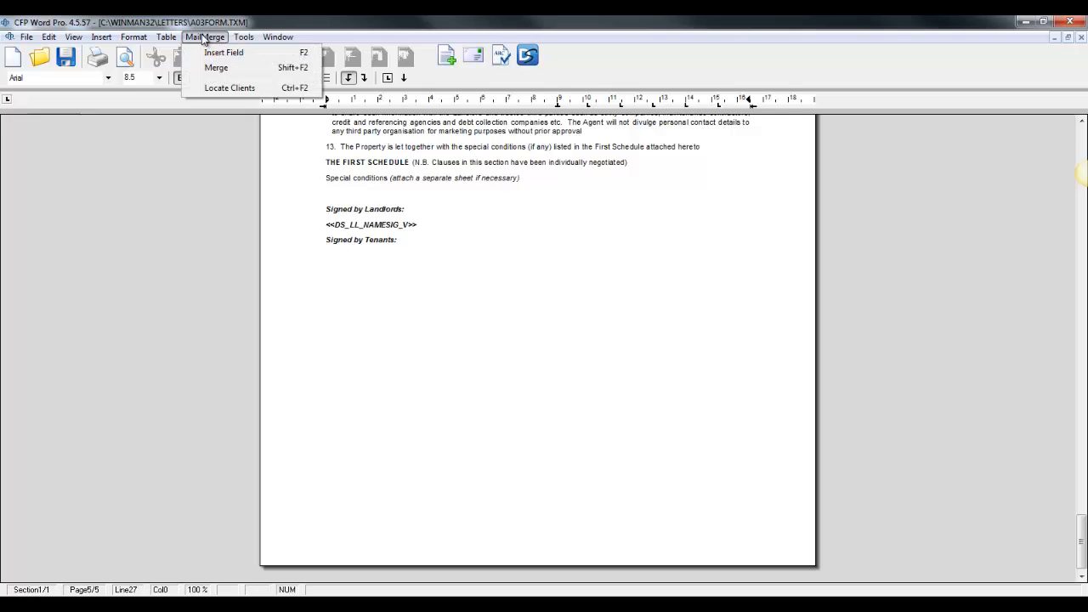
{"action": "left_click", "coordinate": [213, 52]}
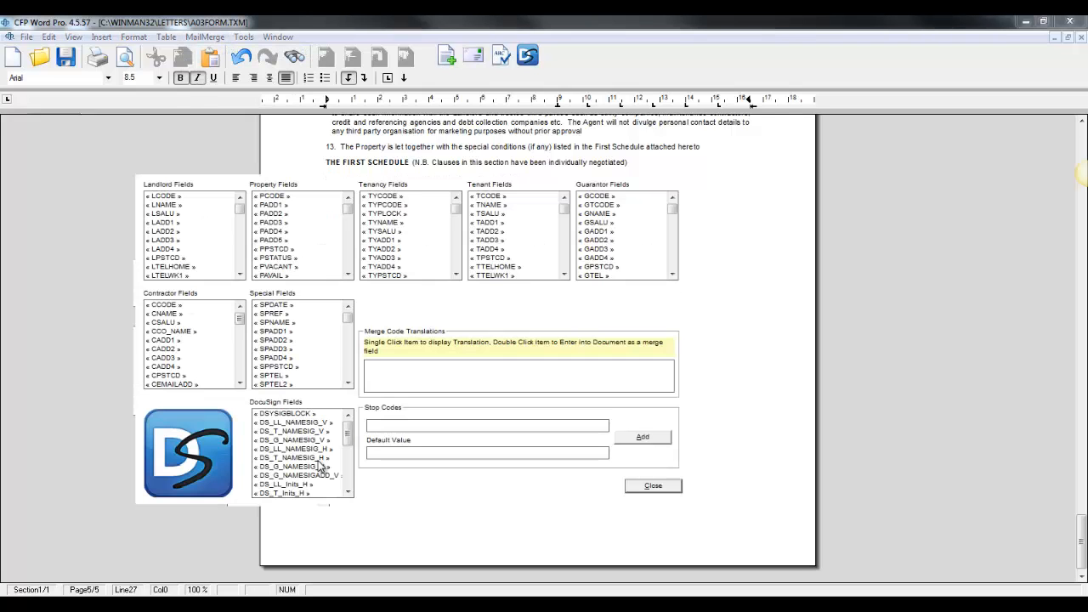
{"action": "left_click", "coordinate": [300, 433]}
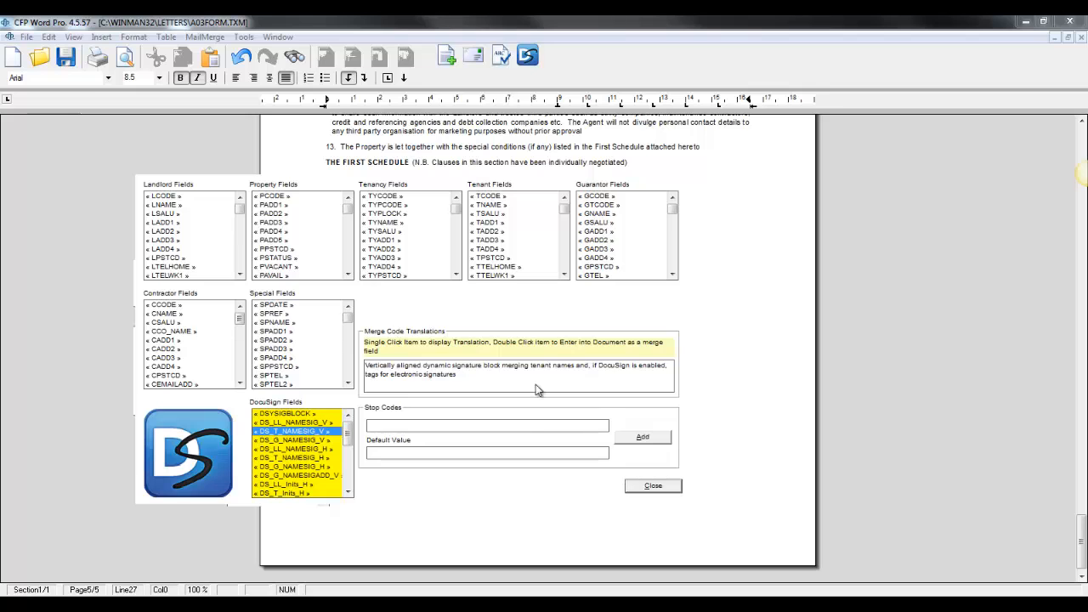
{"action": "left_click", "coordinate": [646, 486]}
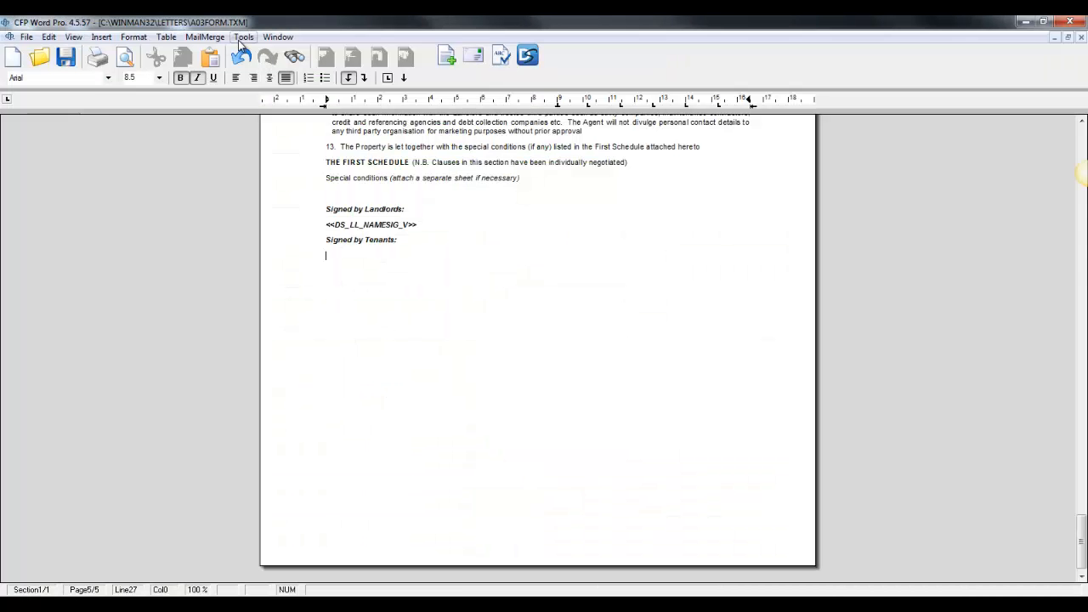
{"action": "left_click", "coordinate": [204, 36]}
{"action": "left_click", "coordinate": [219, 49]}
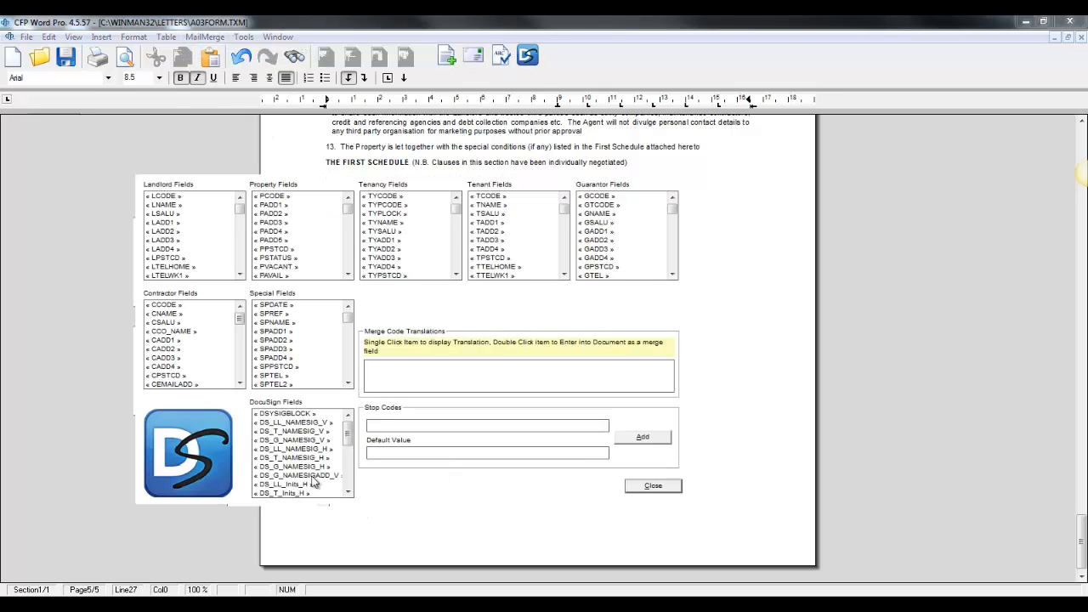
{"action": "left_click", "coordinate": [299, 432]}
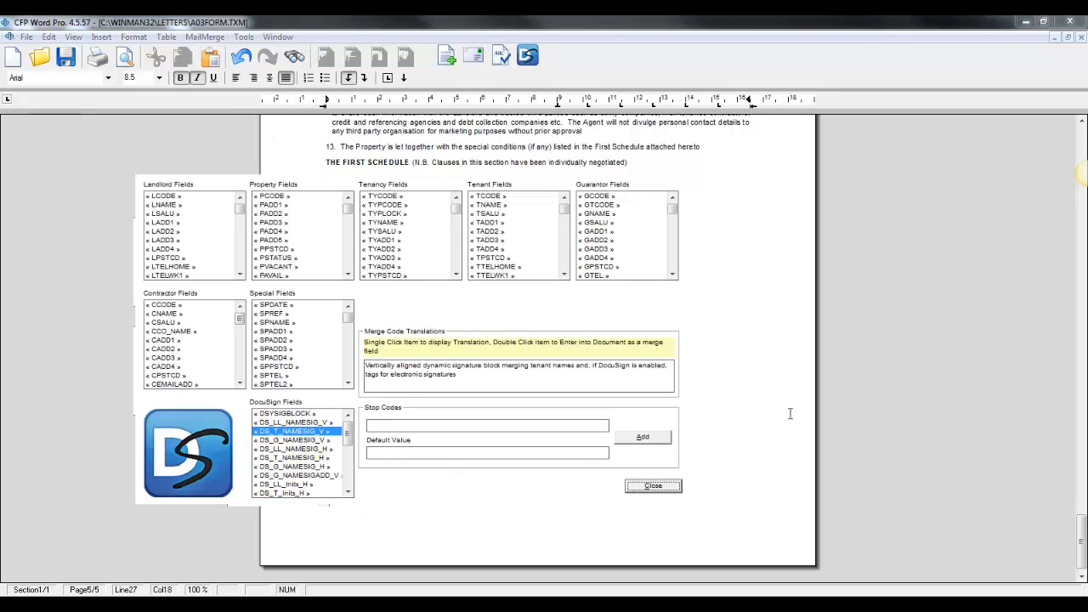
{"action": "left_click", "coordinate": [653, 486]}
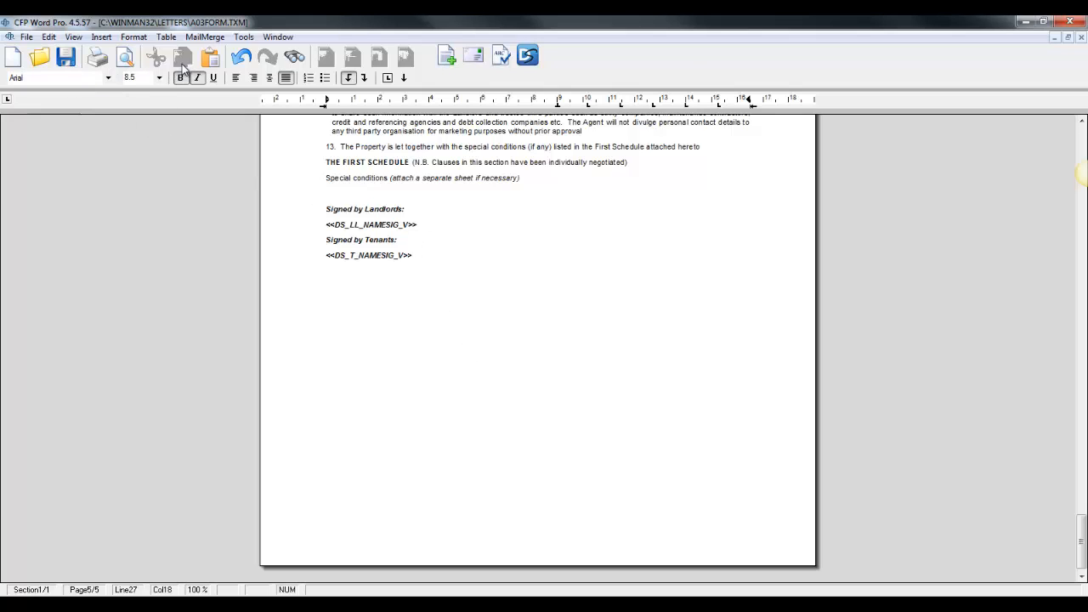
Close the template editor and generate the agreement letter for the open tenancy record
{"action": "left_click", "coordinate": [207, 37]}
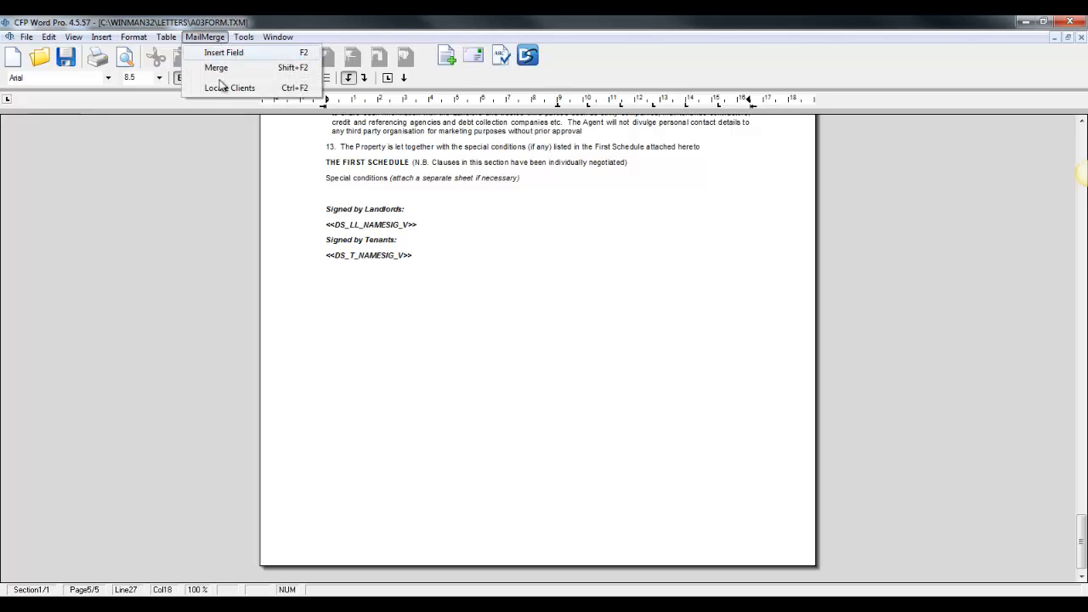
{"action": "left_click", "coordinate": [310, 370]}
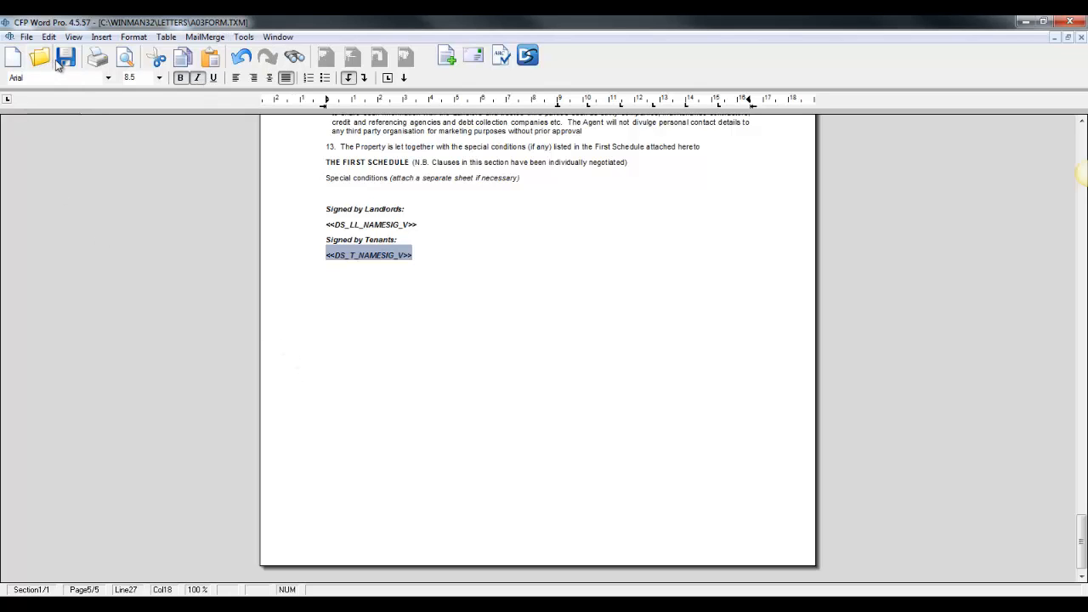
{"action": "left_click", "coordinate": [1071, 22]}
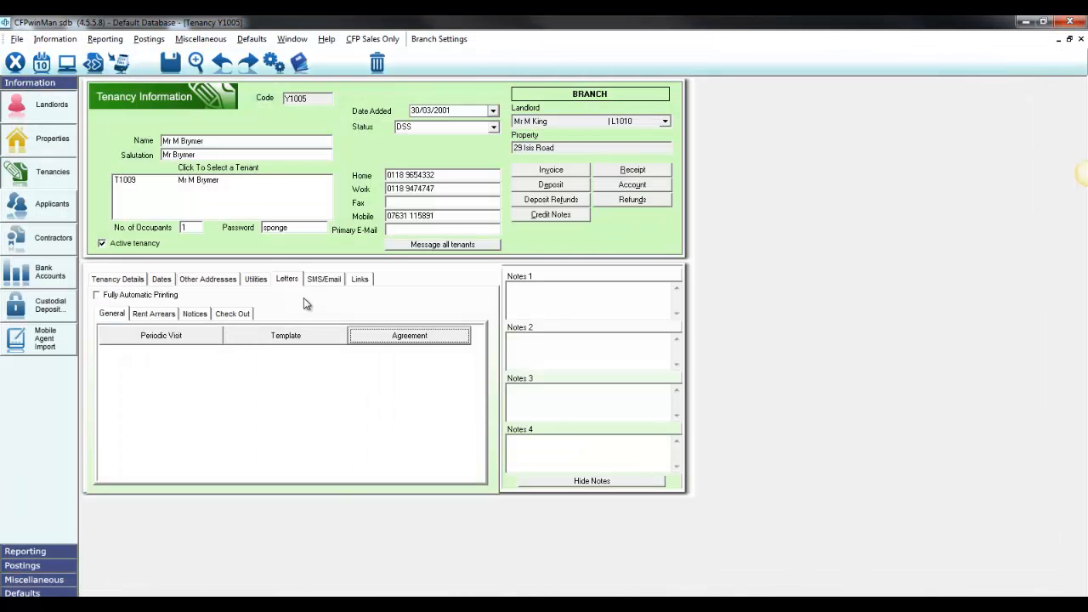
{"action": "left_click", "coordinate": [406, 338]}
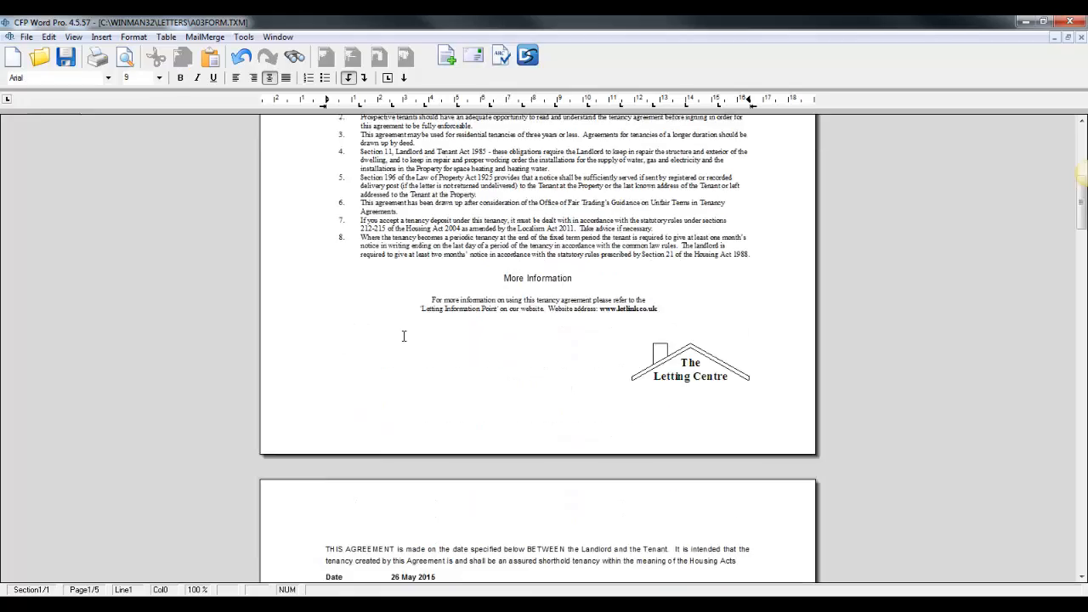
Check the merged landlord and tenant signature blocks on the last page of the generated agreement
{"action": "scroll", "coordinate": [404, 335], "scroll_direction": "down", "scroll_amount": 20}
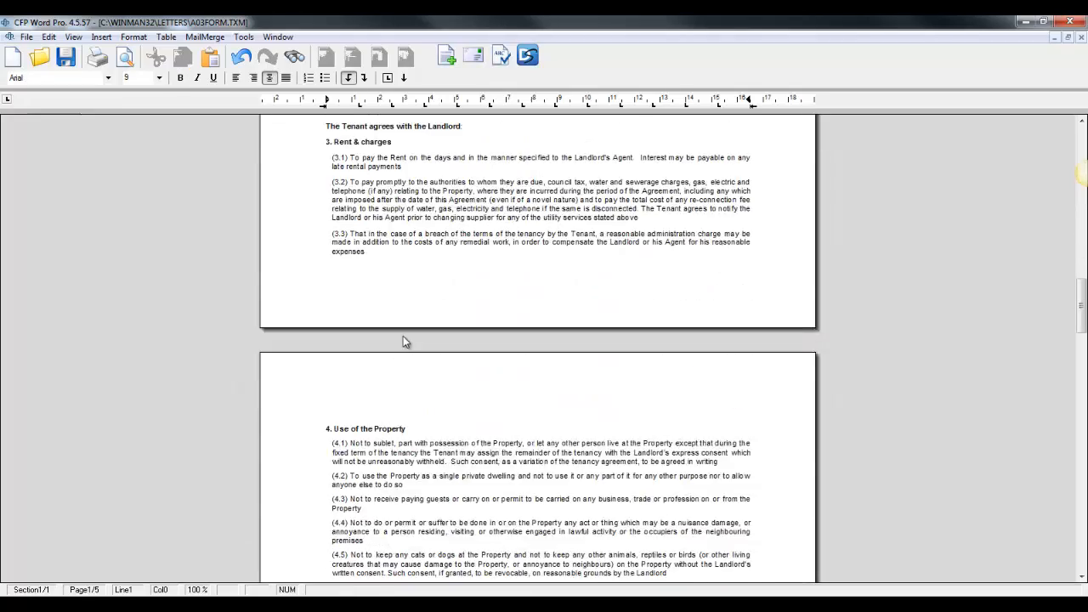
{"action": "scroll", "coordinate": [403, 336], "scroll_direction": "down", "scroll_amount": 15}
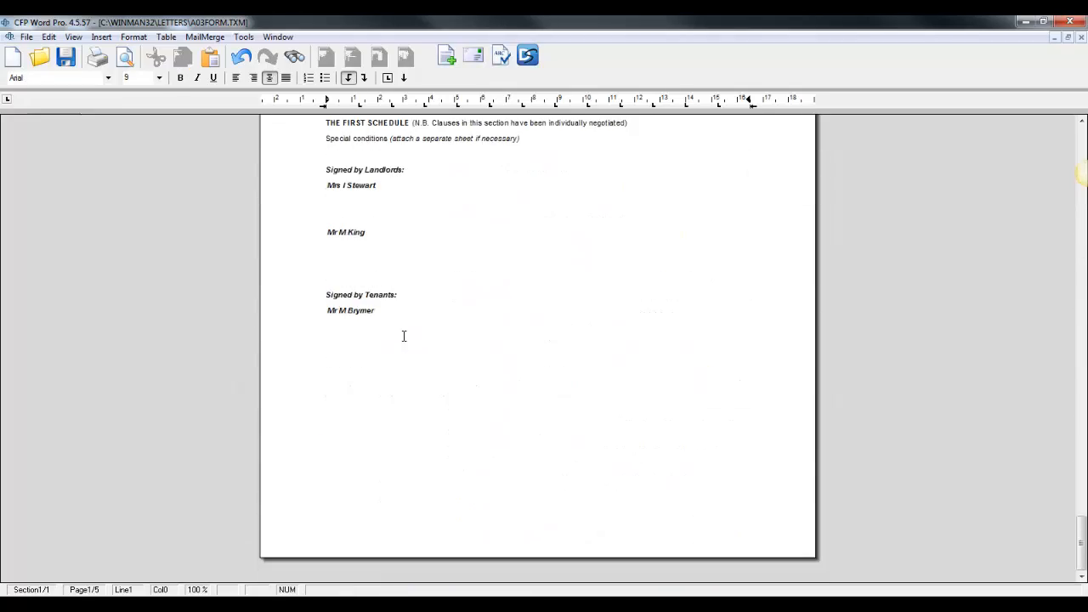
{"action": "scroll", "coordinate": [404, 336], "scroll_direction": "up", "scroll_amount": 1}
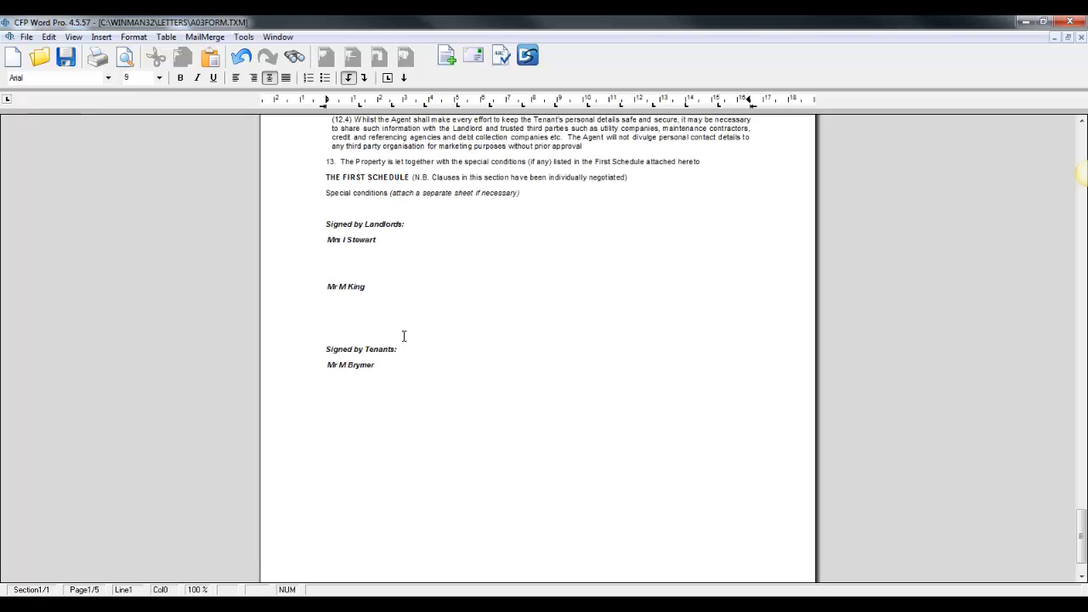
{"action": "left_click", "coordinate": [381, 242]}
{"action": "left_click", "coordinate": [375, 286]}
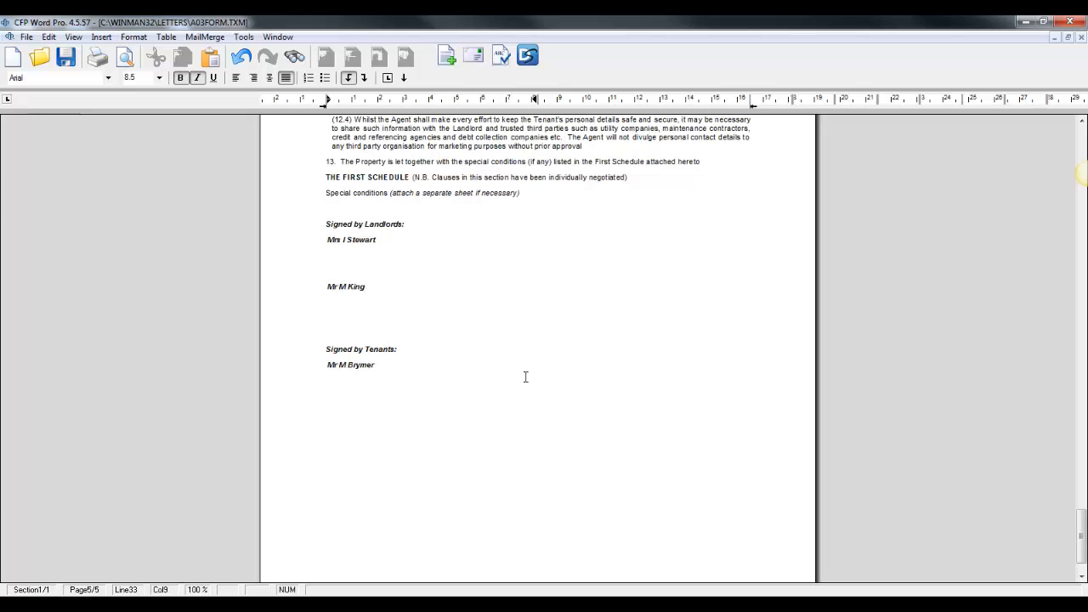
{"action": "left_click", "coordinate": [378, 366]}
Start sending the agreement via DocuSign and set the envelope reference to "Demo Envelope"
{"action": "left_click", "coordinate": [529, 56]}
{"action": "left_click_drag", "start_coordinate": [607, 102], "coordinate": [601, 106]}
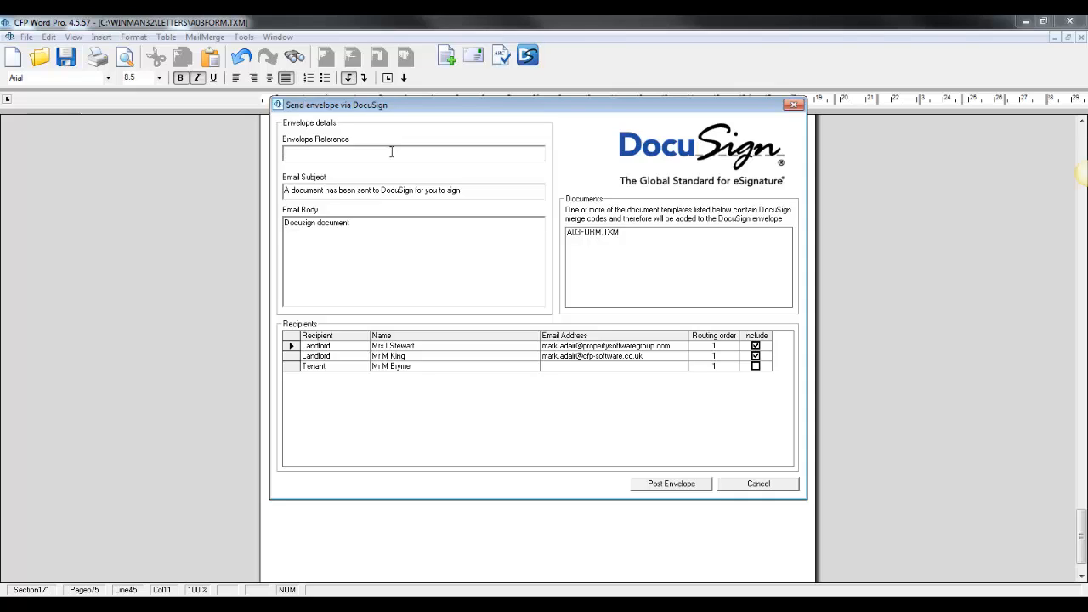
{"action": "type", "text": "Demo Envelope"}
{"action": "left_click", "coordinate": [495, 190]}
{"action": "left_click", "coordinate": [736, 253]}
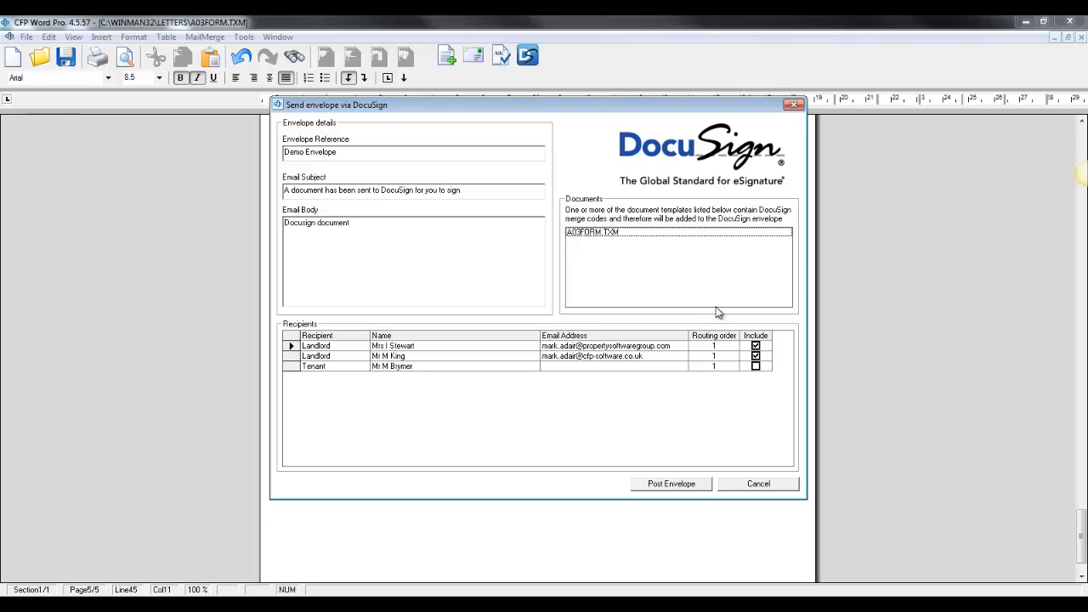
Review the landlord recipients, enter the tenant's e-mail address, and include the tenant in the envelope
{"action": "left_click", "coordinate": [472, 346]}
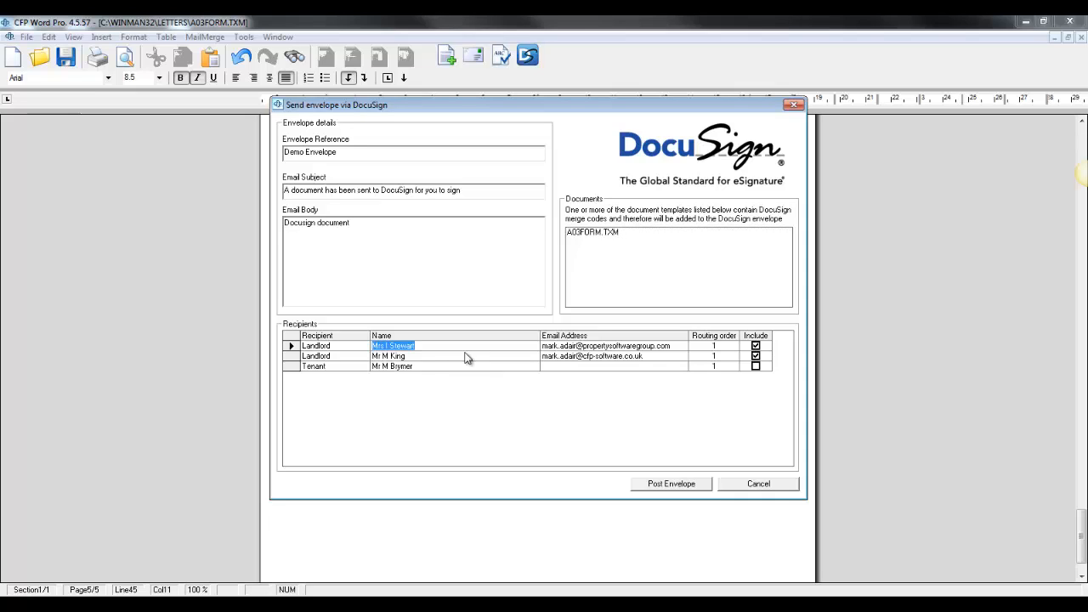
{"action": "left_click", "coordinate": [450, 355]}
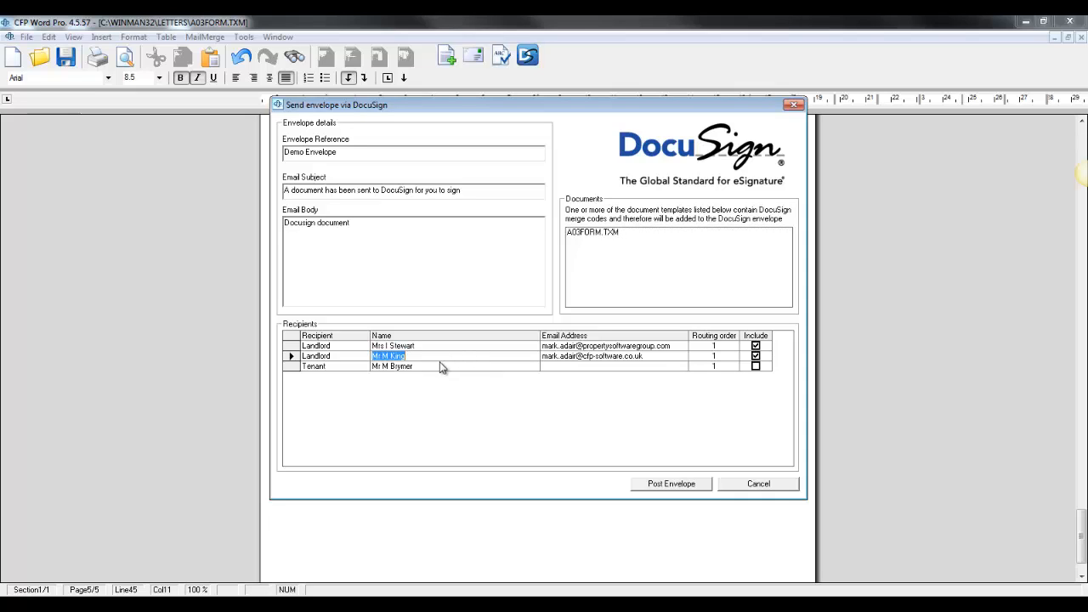
{"action": "left_click", "coordinate": [621, 357]}
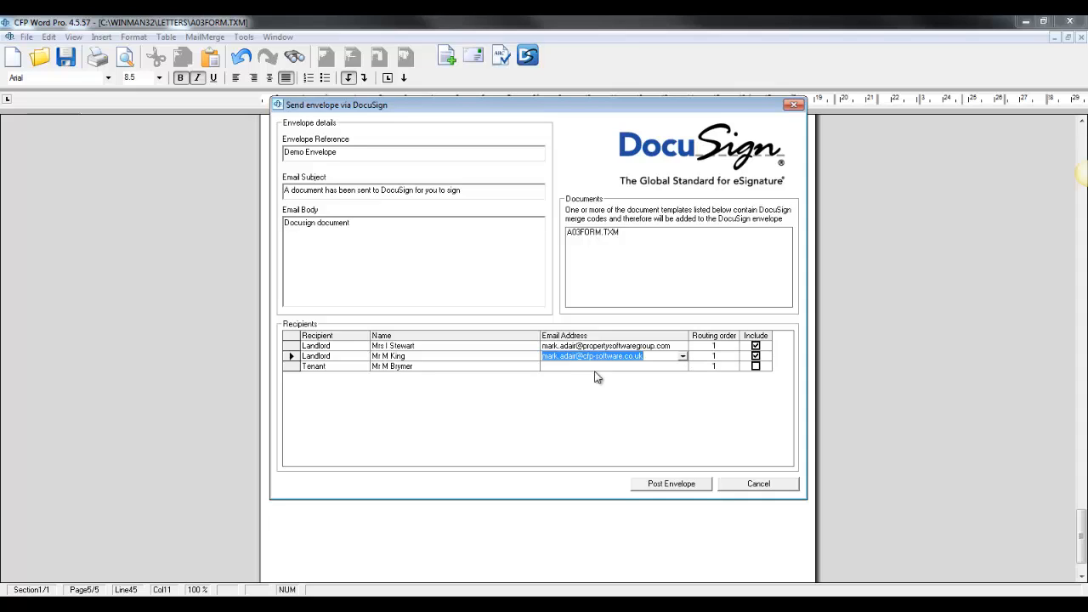
{"action": "left_click", "coordinate": [572, 368]}
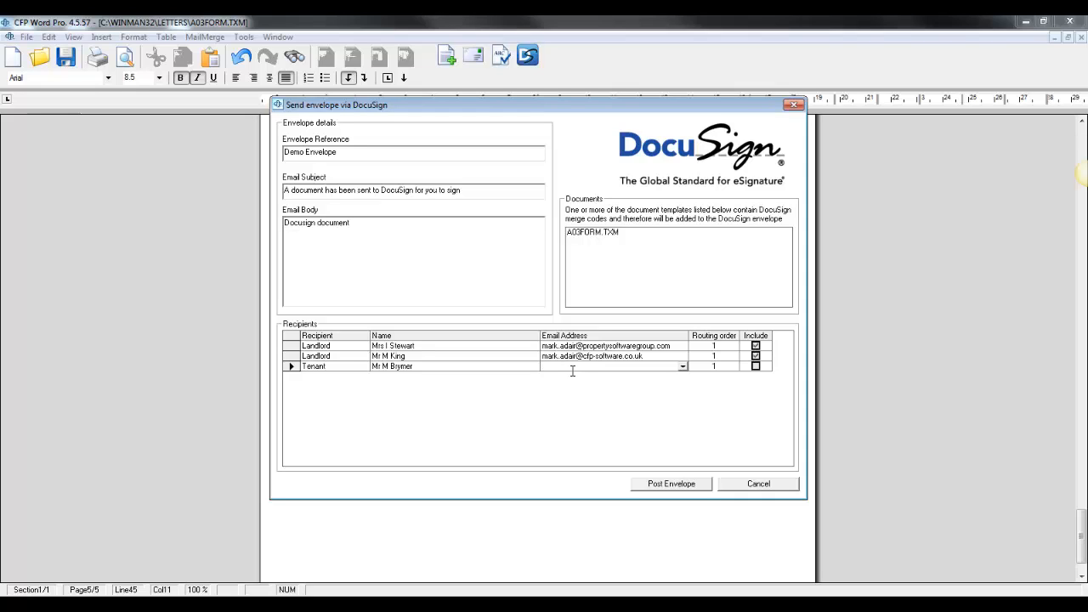
{"action": "left_click", "coordinate": [756, 366]}
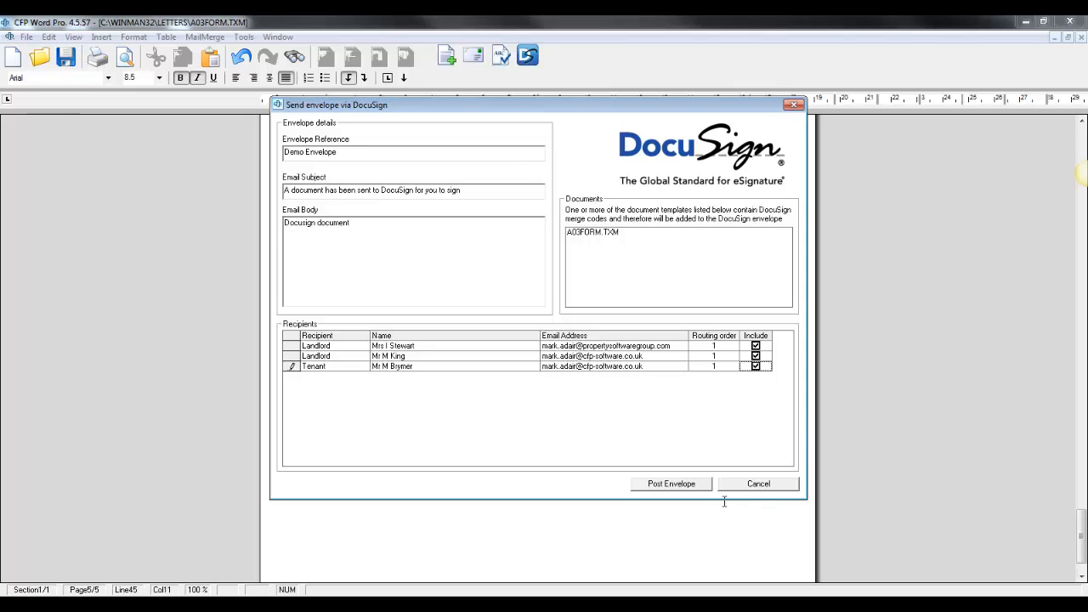
Post the Demo Envelope with the agreement to DocuSign for all included recipients
{"action": "left_click", "coordinate": [680, 488]}
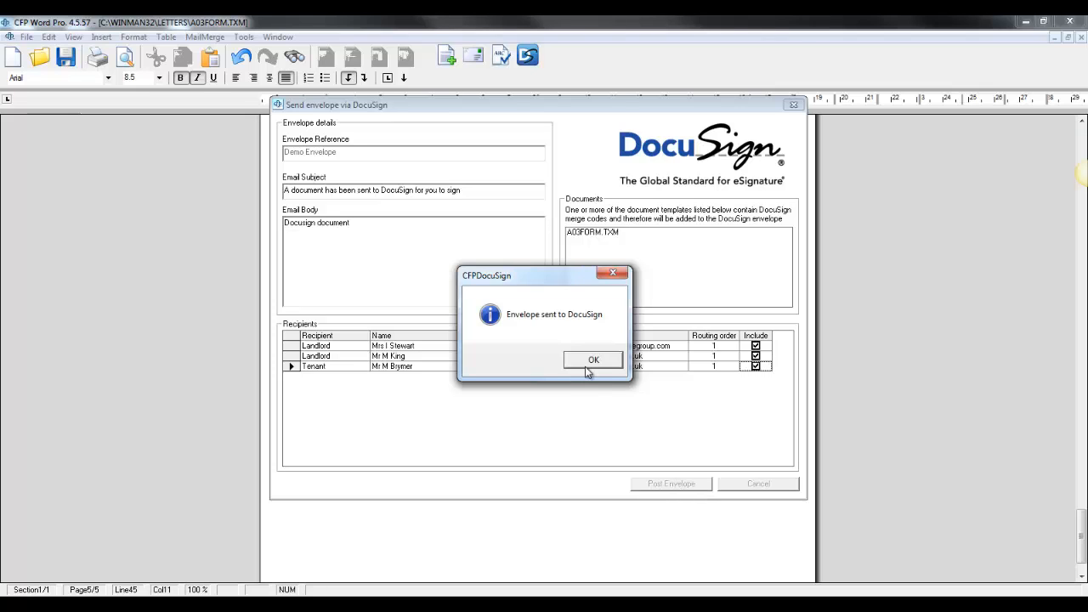
{"action": "left_click", "coordinate": [586, 365]}
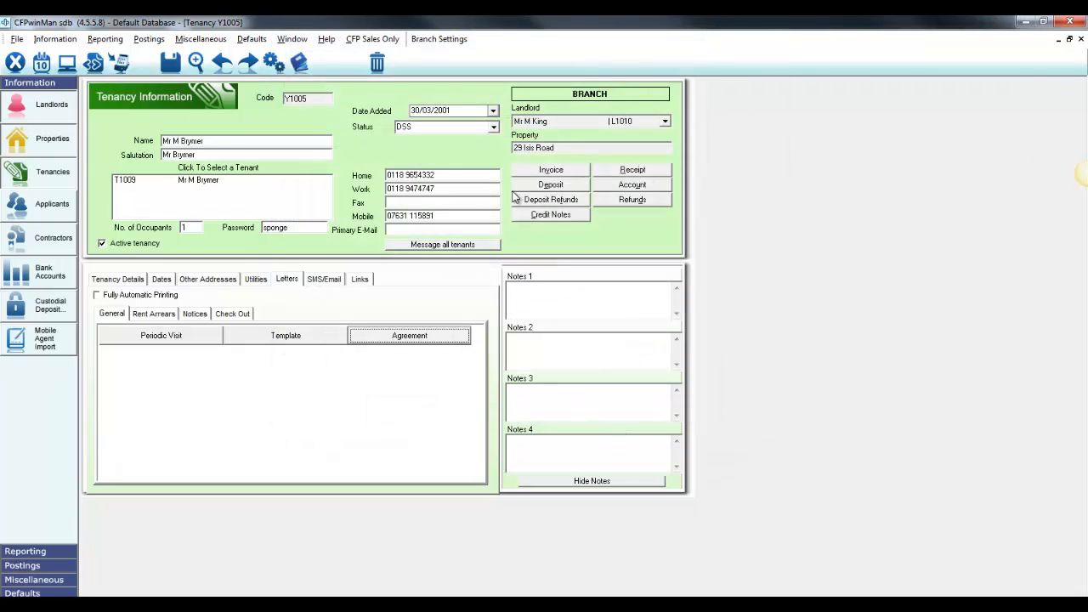
Open the tenancy's history log and view the agreement document stored with the Demo Envelope entry
{"action": "left_click", "coordinate": [300, 62]}
{"action": "left_click", "coordinate": [416, 166]}
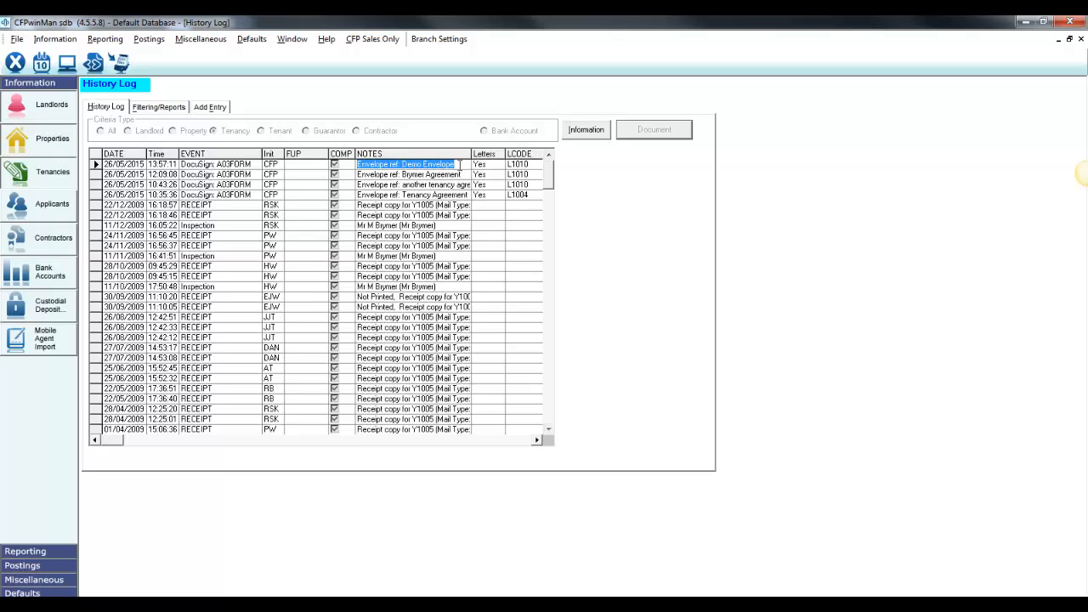
{"action": "double_click", "coordinate": [489, 164]}
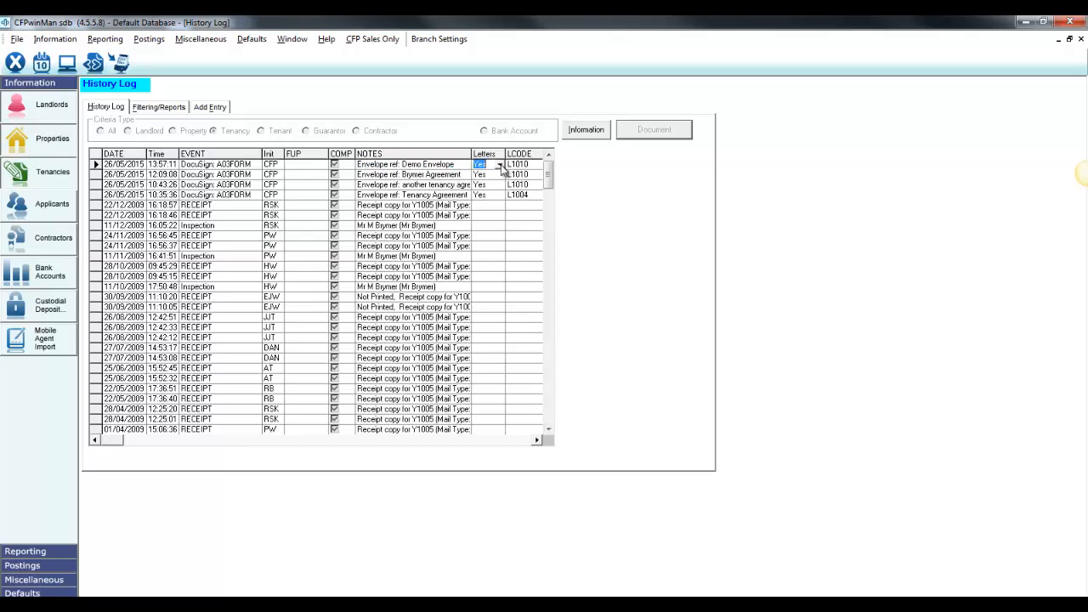
{"action": "scroll", "coordinate": [667, 256], "scroll_direction": "down", "scroll_amount": 20}
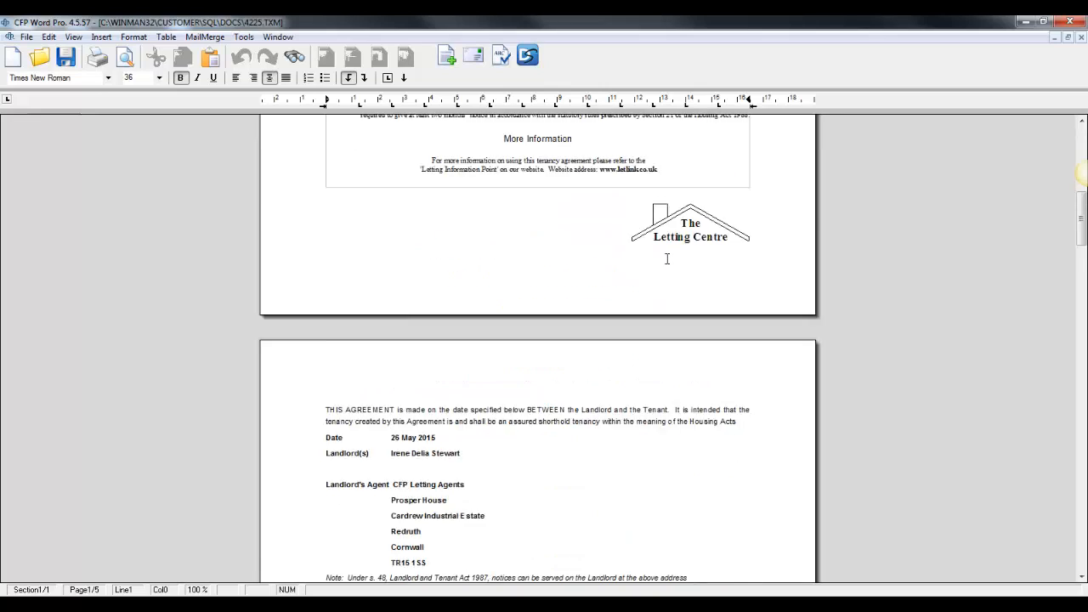
{"action": "scroll", "coordinate": [667, 258], "scroll_direction": "down", "scroll_amount": 20}
{"action": "scroll", "coordinate": [667, 258], "scroll_direction": "up", "scroll_amount": 20}
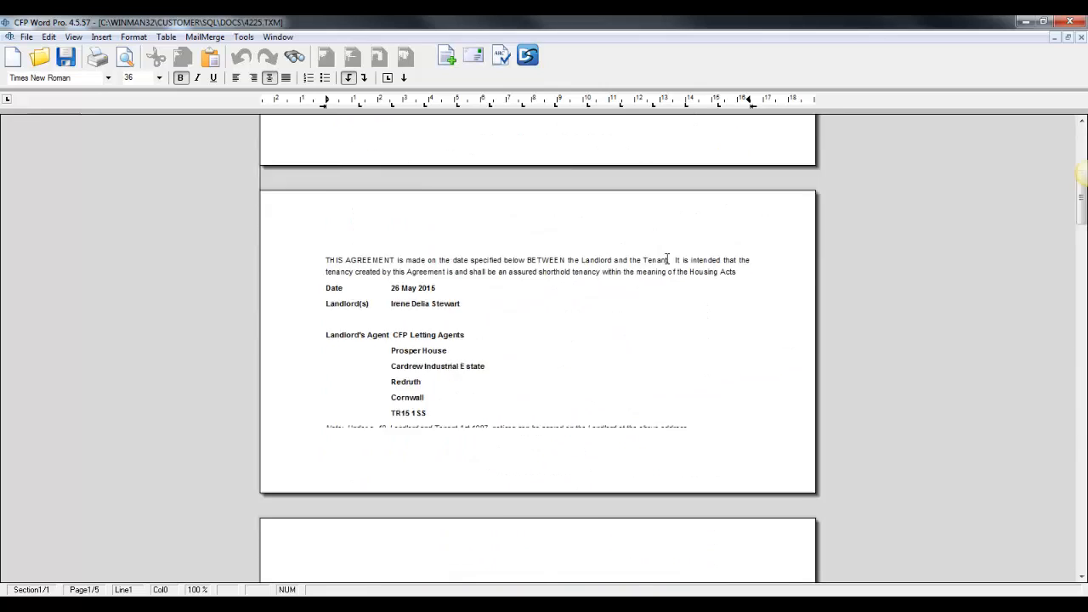
{"action": "left_click", "coordinate": [1069, 22]}
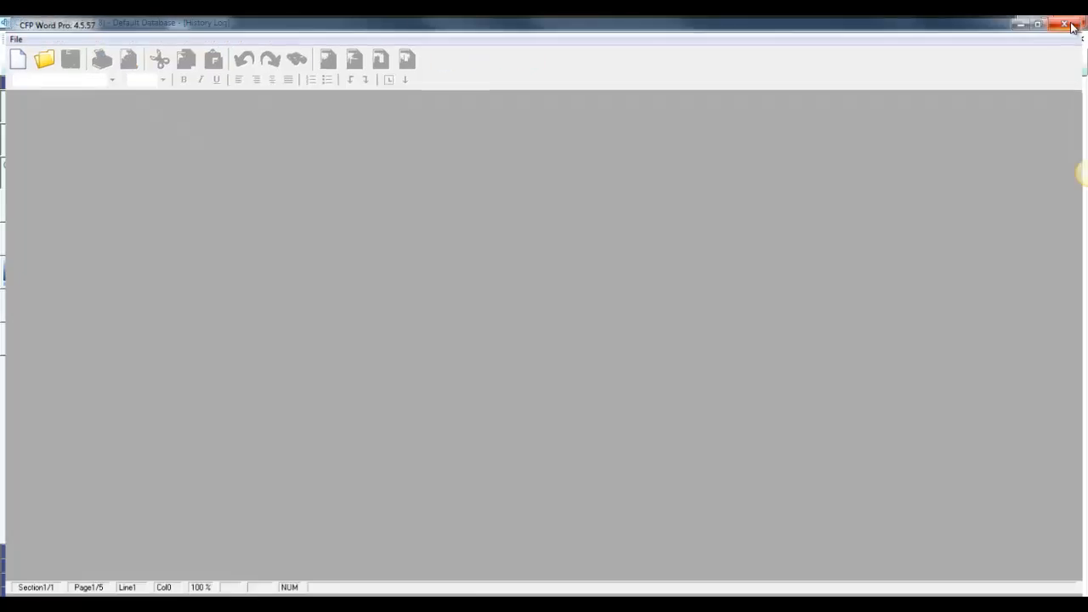
View the DocuSign status information of the Demo Envelope history entry, and return to the tenancy record
{"action": "left_click", "coordinate": [600, 132]}
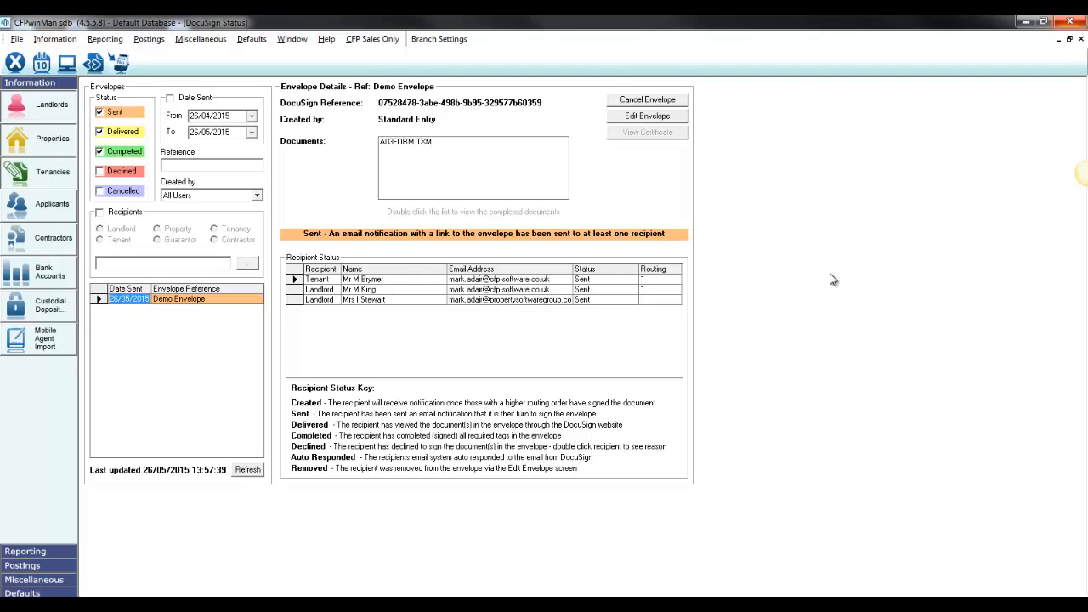
{"action": "left_click", "coordinate": [1081, 40]}
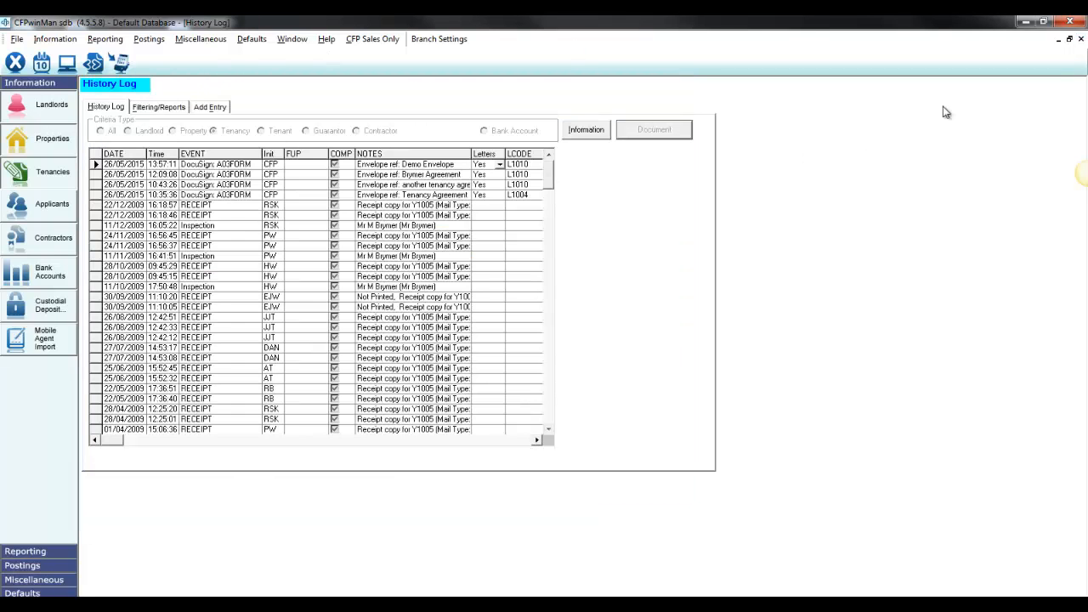
{"action": "left_click", "coordinate": [1081, 40]}
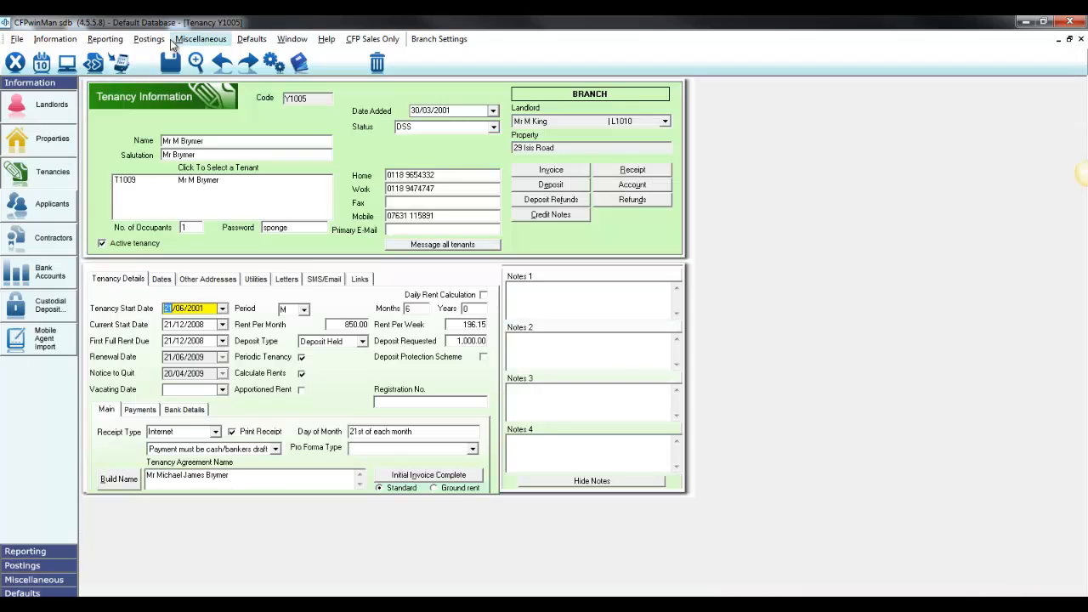
Open the DocuSign Envelope Status report and try hiding and showing the Completed envelopes
{"action": "left_click", "coordinate": [104, 39]}
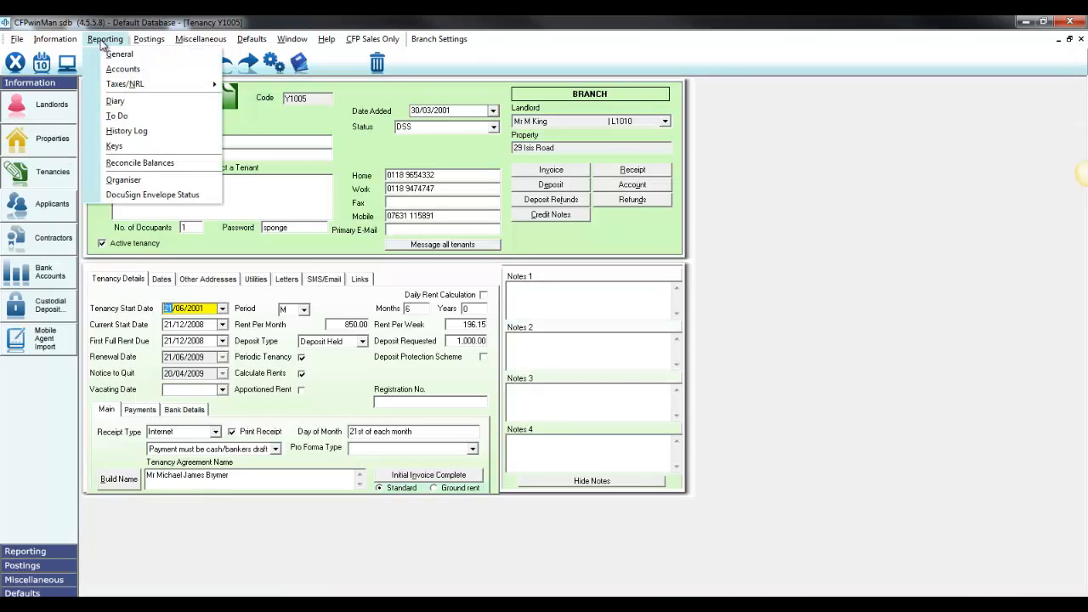
{"action": "left_click", "coordinate": [143, 198]}
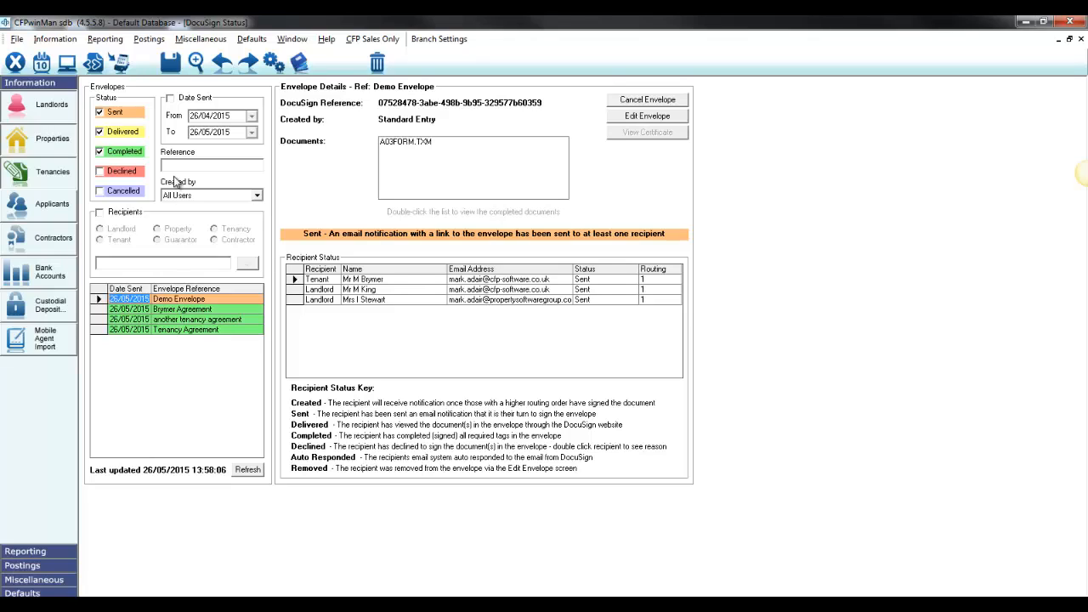
{"action": "left_click", "coordinate": [124, 151]}
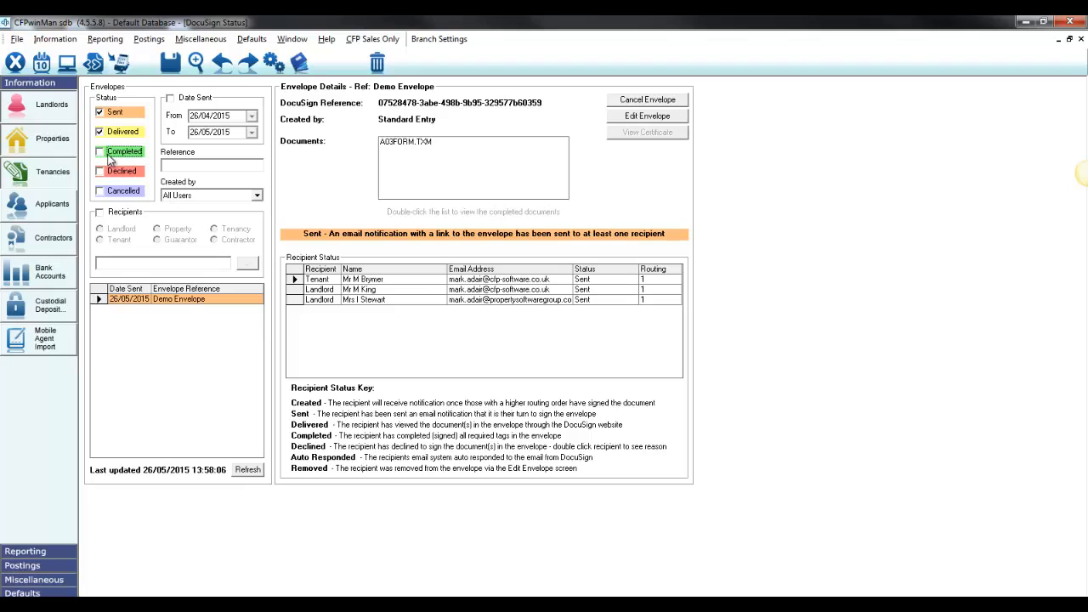
{"action": "left_click", "coordinate": [123, 157]}
{"action": "left_click", "coordinate": [122, 153]}
{"action": "left_click", "coordinate": [123, 192]}
{"action": "left_click", "coordinate": [125, 156]}
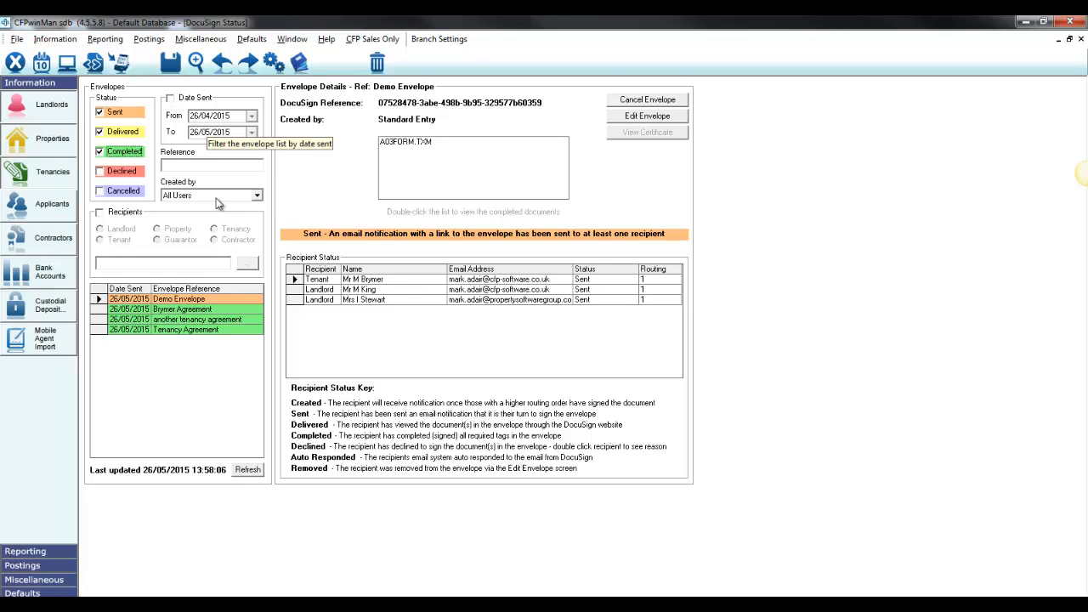
Filter the envelope list by the reference "de" and clear the reference filter again
{"action": "left_click", "coordinate": [214, 165]}
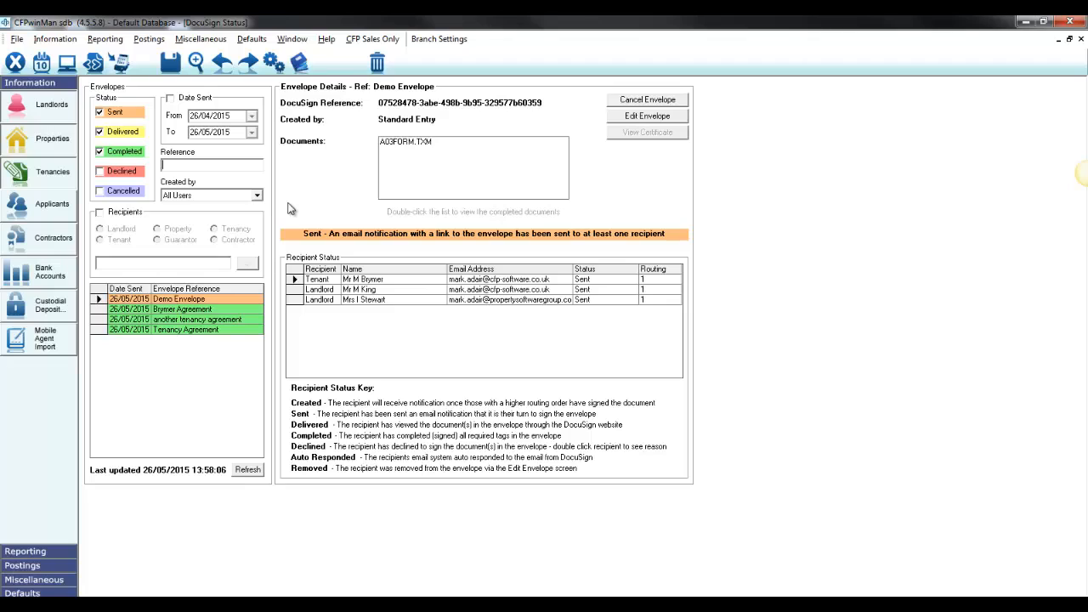
{"action": "type", "text": "de"}
{"action": "key", "text": "BackSpace"}
{"action": "key", "text": "BackSpace"}
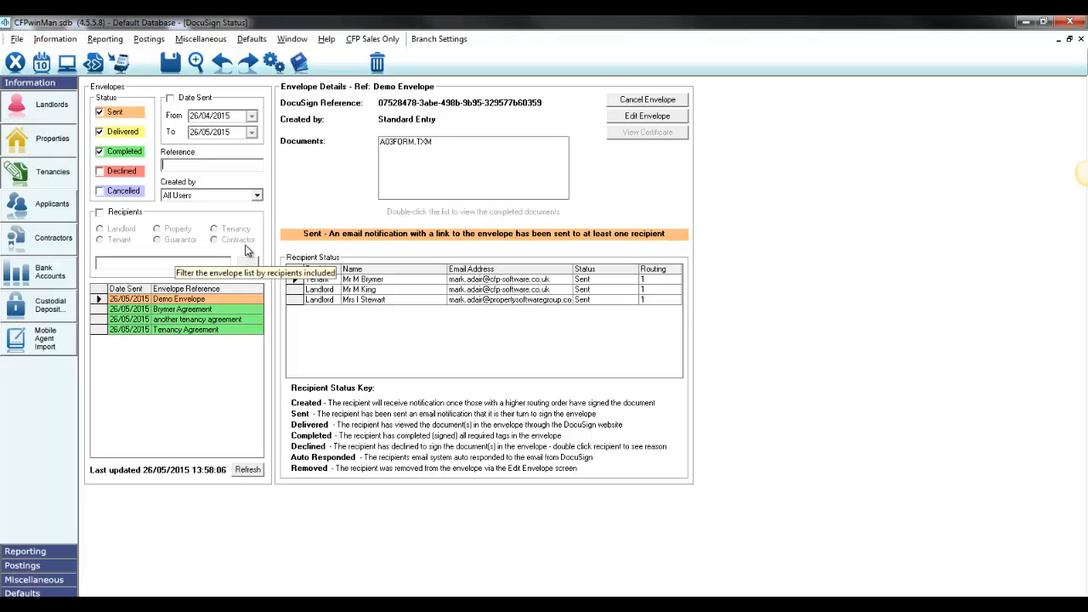
Select the Demo Envelope and check the signing status of the tenant and both landlords
{"action": "left_click", "coordinate": [208, 299]}
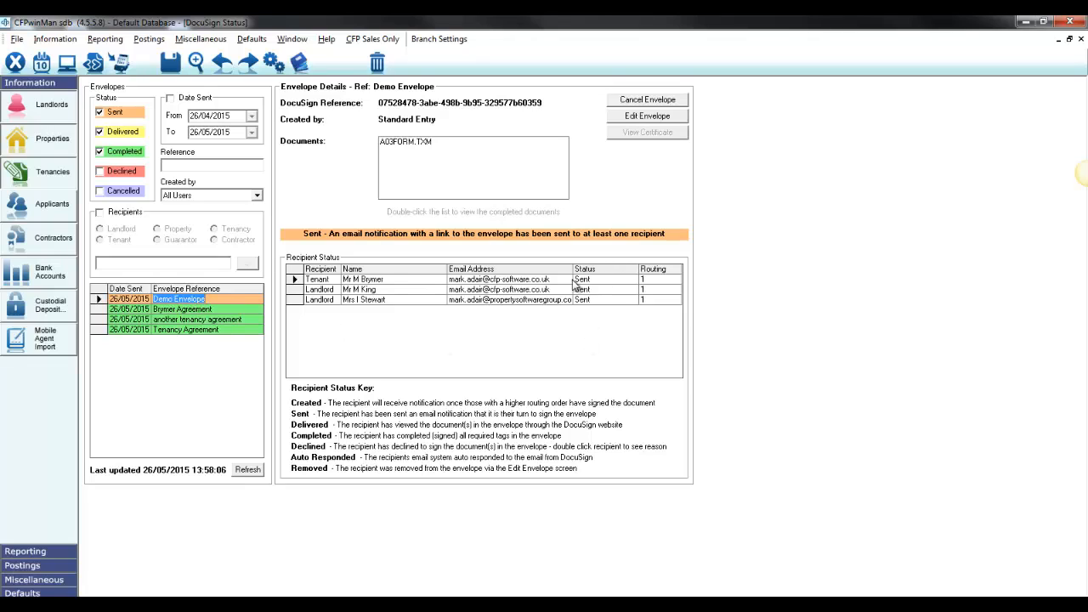
{"action": "left_click", "coordinate": [572, 280]}
{"action": "left_click", "coordinate": [581, 290]}
{"action": "left_click", "coordinate": [585, 301]}
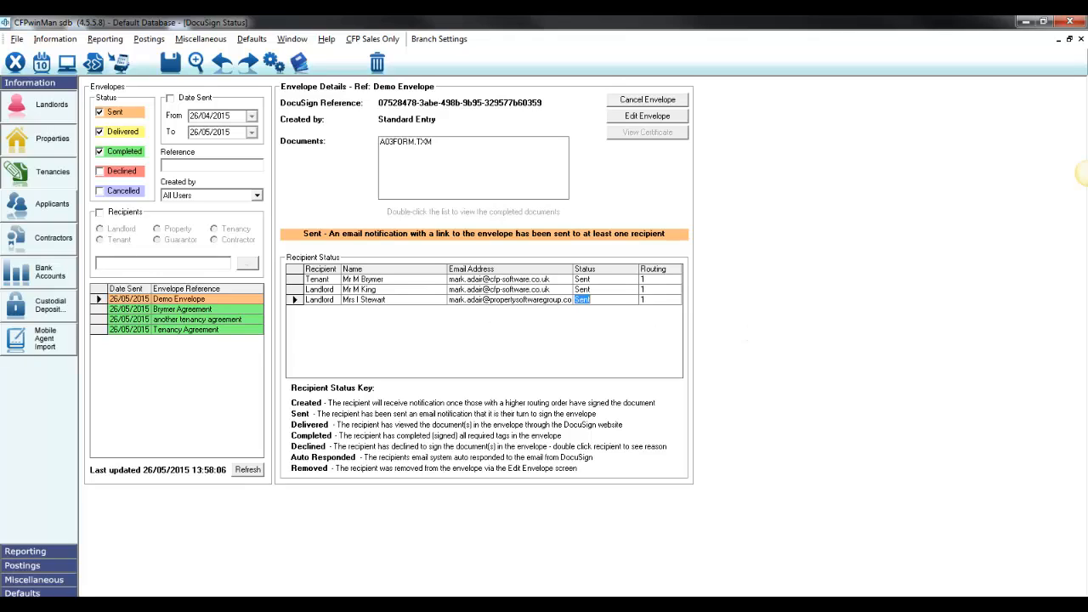
Switch to the DocuSign signing request e-mail in Outlook and review its sender and body text
{"action": "key", "text": "alt+Tab"}
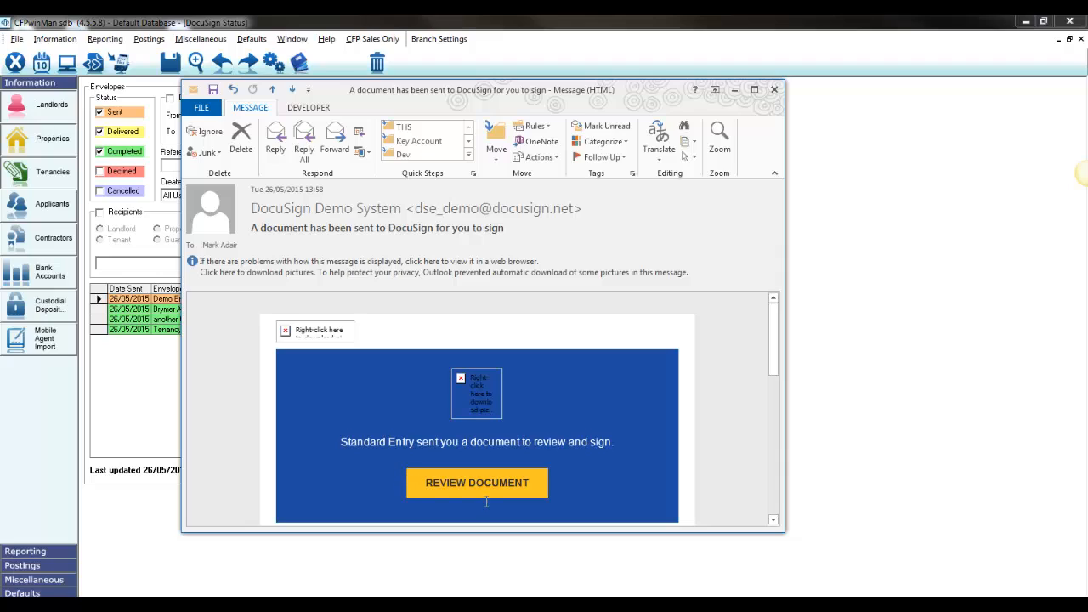
{"action": "left_click_drag", "start_coordinate": [347, 440], "coordinate": [416, 441]}
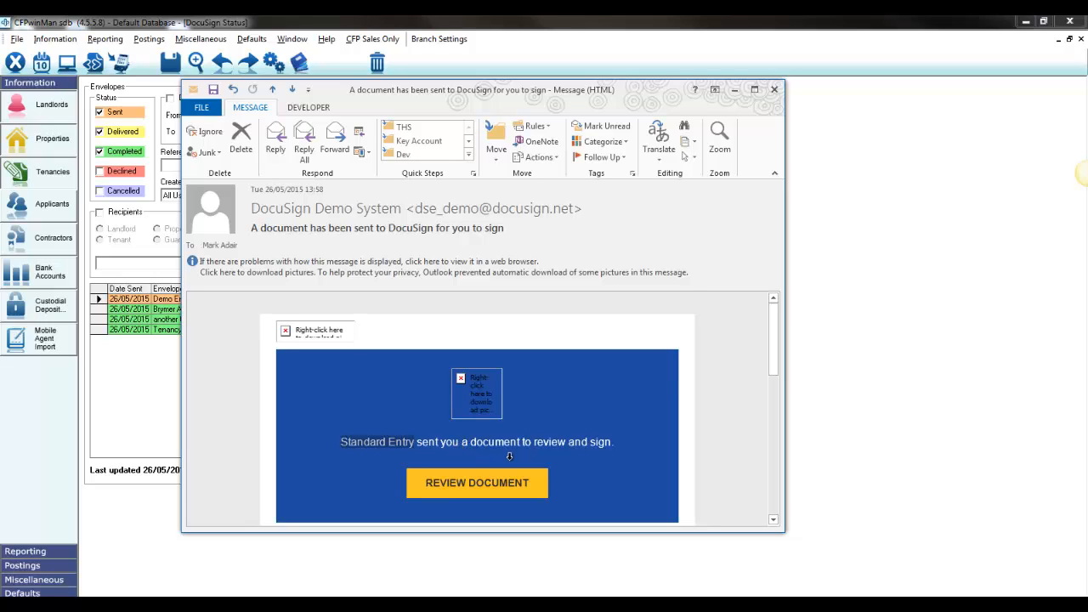
{"action": "scroll", "coordinate": [510, 460], "scroll_direction": "down", "scroll_amount": 2}
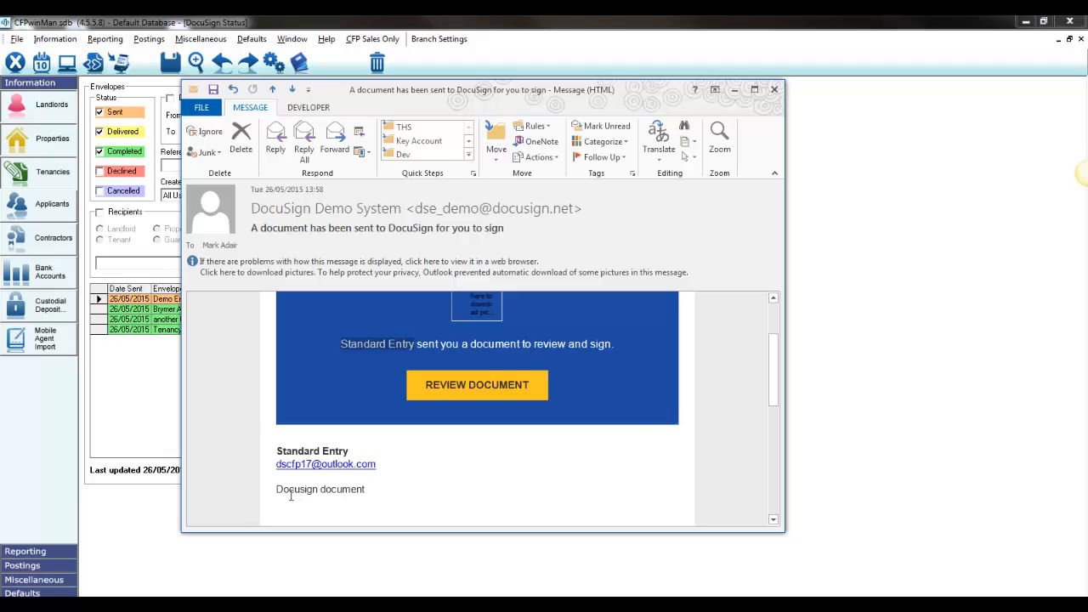
{"action": "scroll", "coordinate": [343, 474], "scroll_direction": "down", "scroll_amount": 2}
{"action": "scroll", "coordinate": [451, 412], "scroll_direction": "up", "scroll_amount": 5}
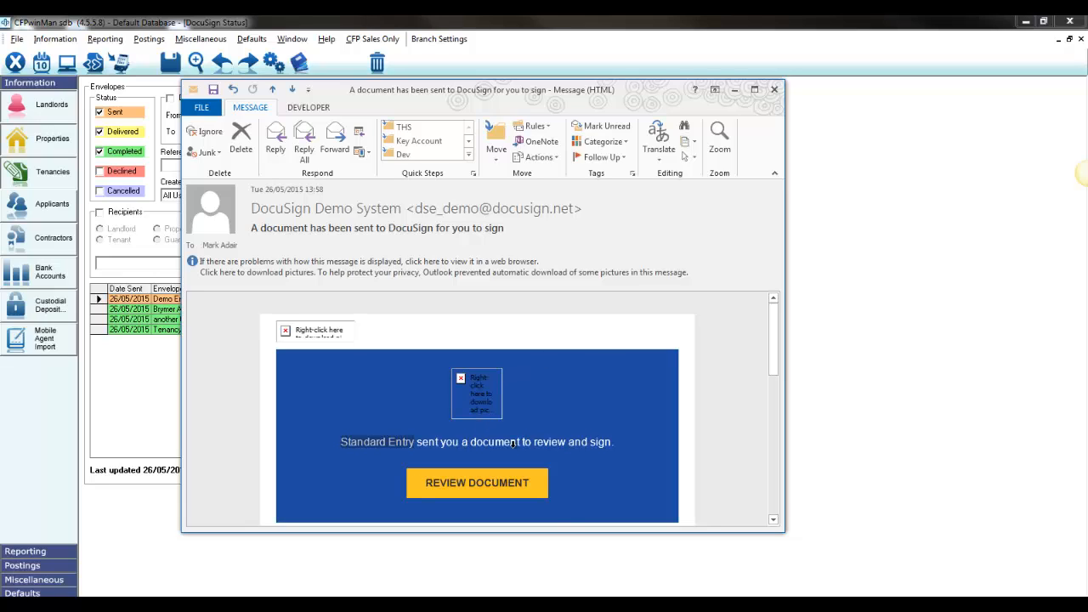
Open the agreement from the e-mail for review in DocuSign and go to the tenant's signature field
{"action": "left_click", "coordinate": [495, 489]}
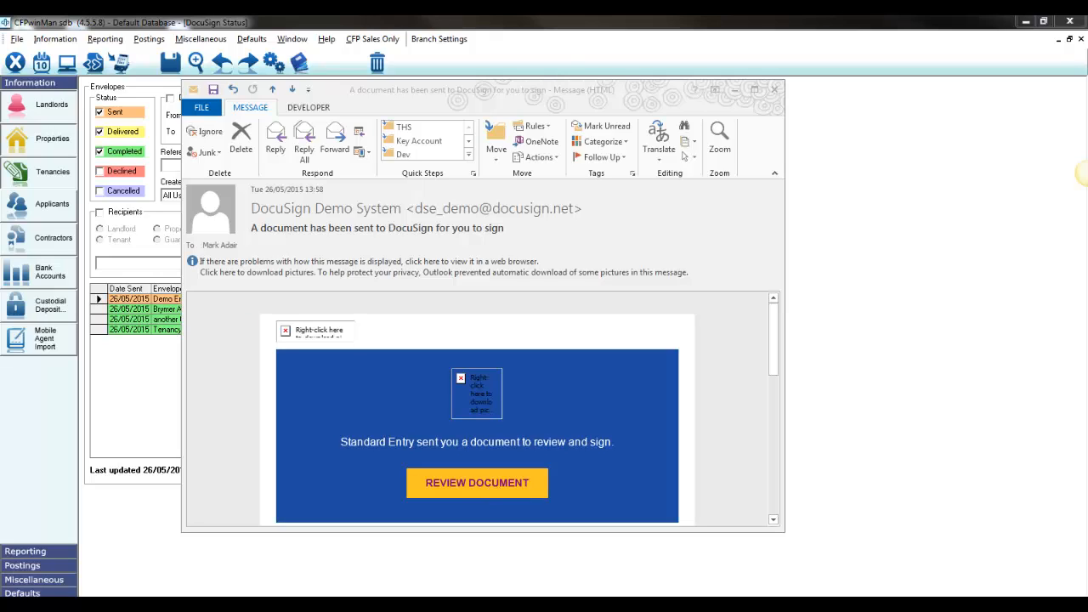
{"action": "left_click_drag", "start_coordinate": [0, 36], "coordinate": [367, 87]}
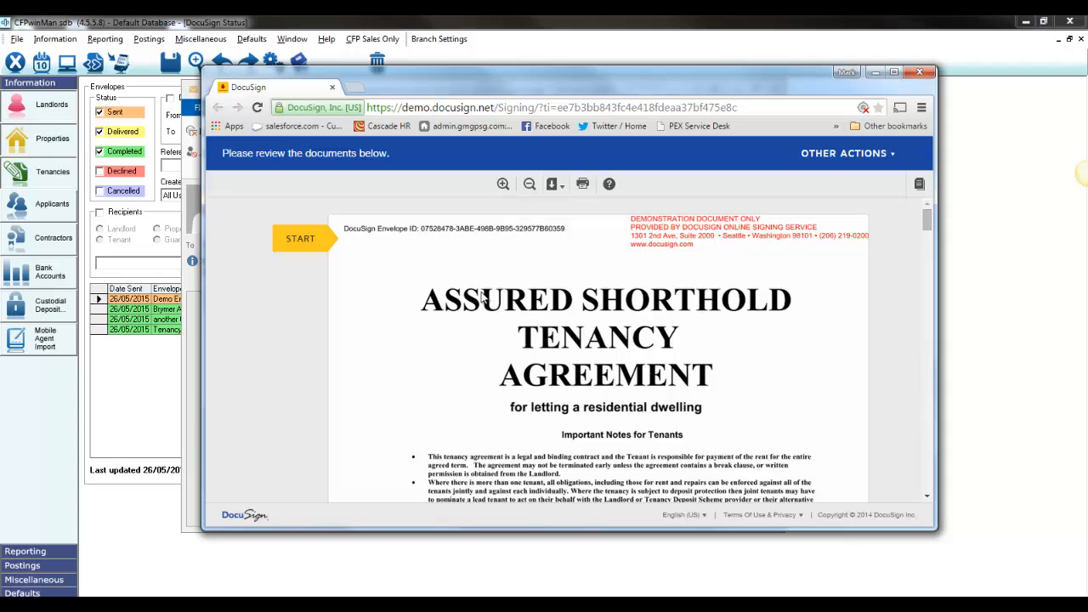
{"action": "scroll", "coordinate": [481, 293], "scroll_direction": "down", "scroll_amount": 15}
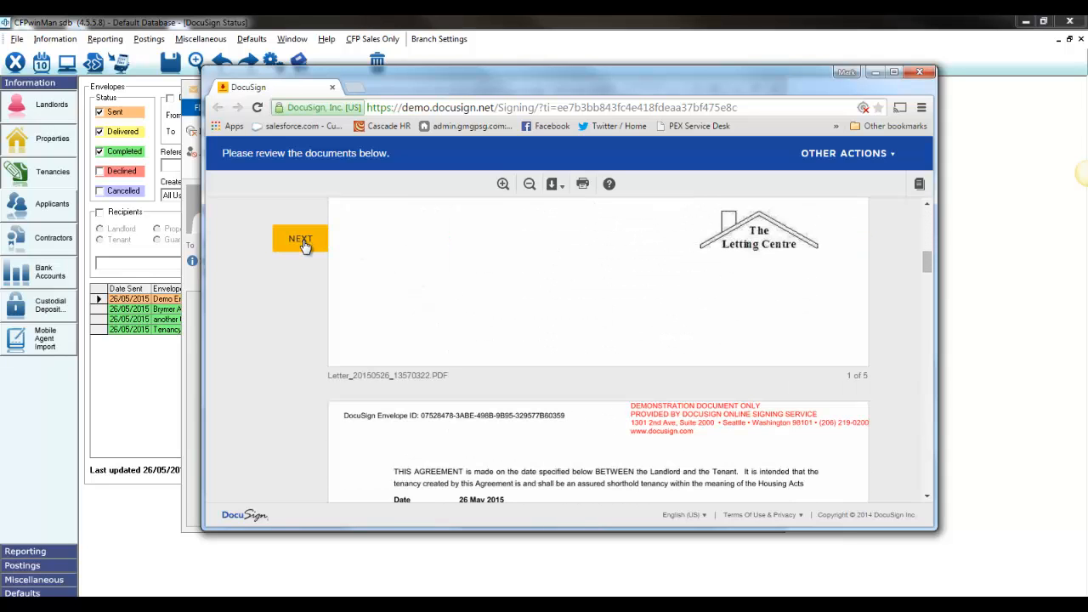
{"action": "left_click", "coordinate": [303, 244]}
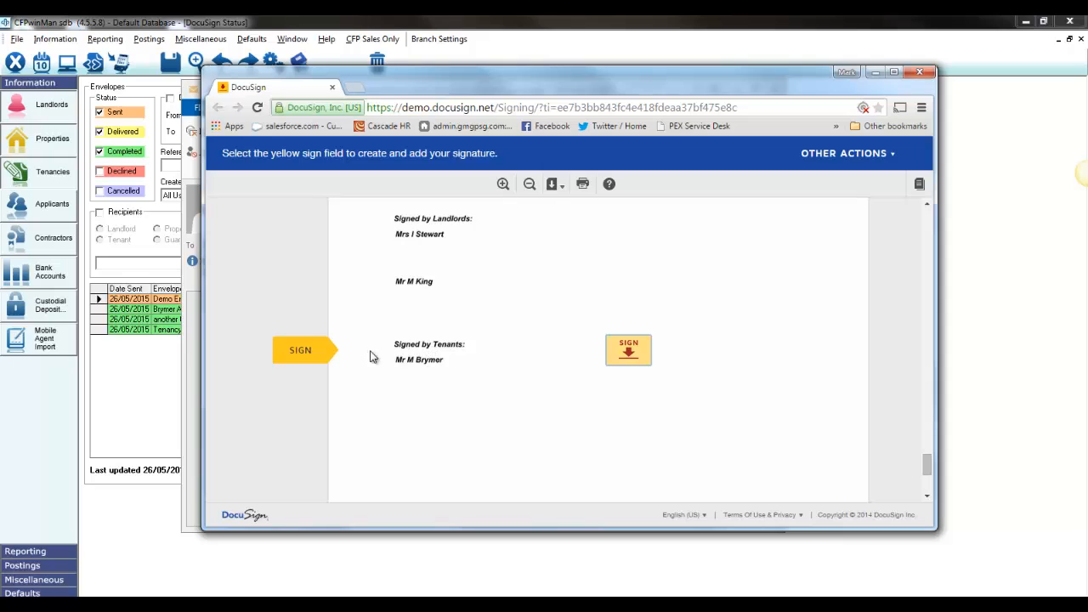
Adopt the preset signature style for the tenant, sign the agreement, and finish signing
{"action": "left_click", "coordinate": [630, 350]}
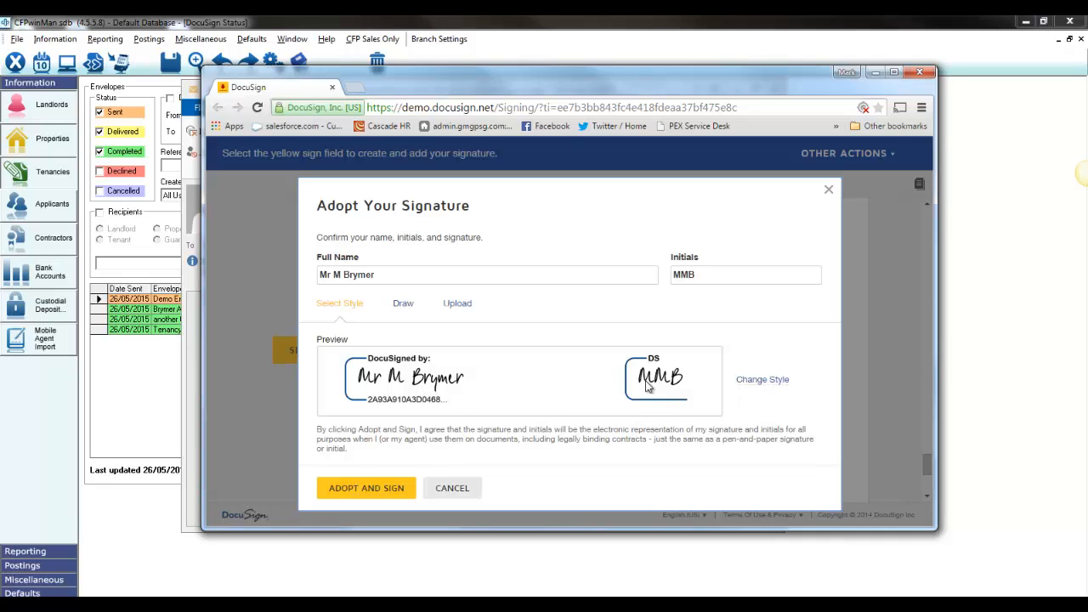
{"action": "left_click", "coordinate": [360, 489]}
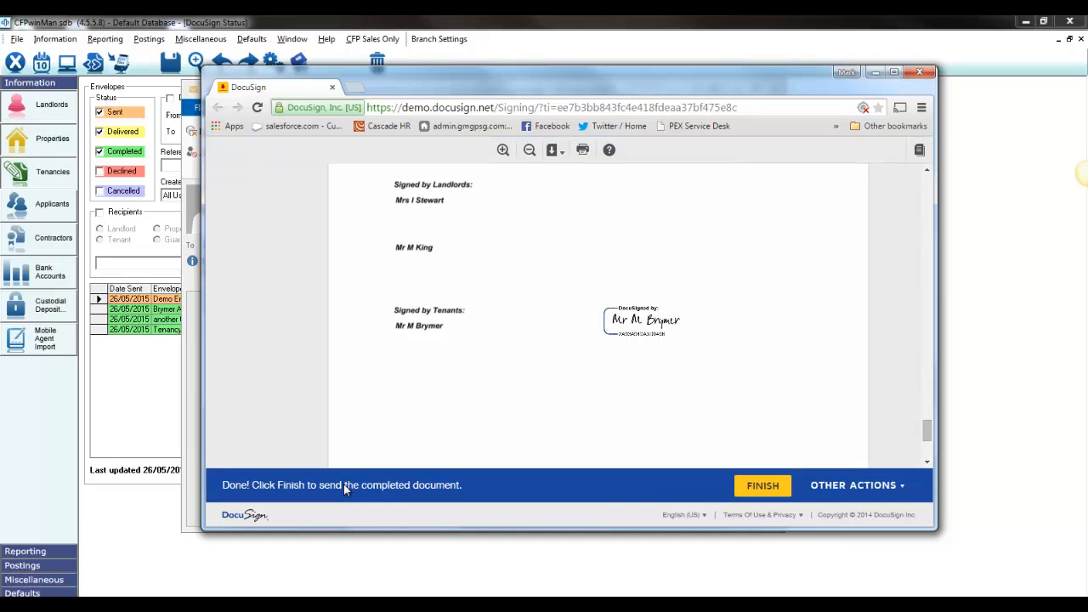
{"action": "left_click", "coordinate": [760, 488]}
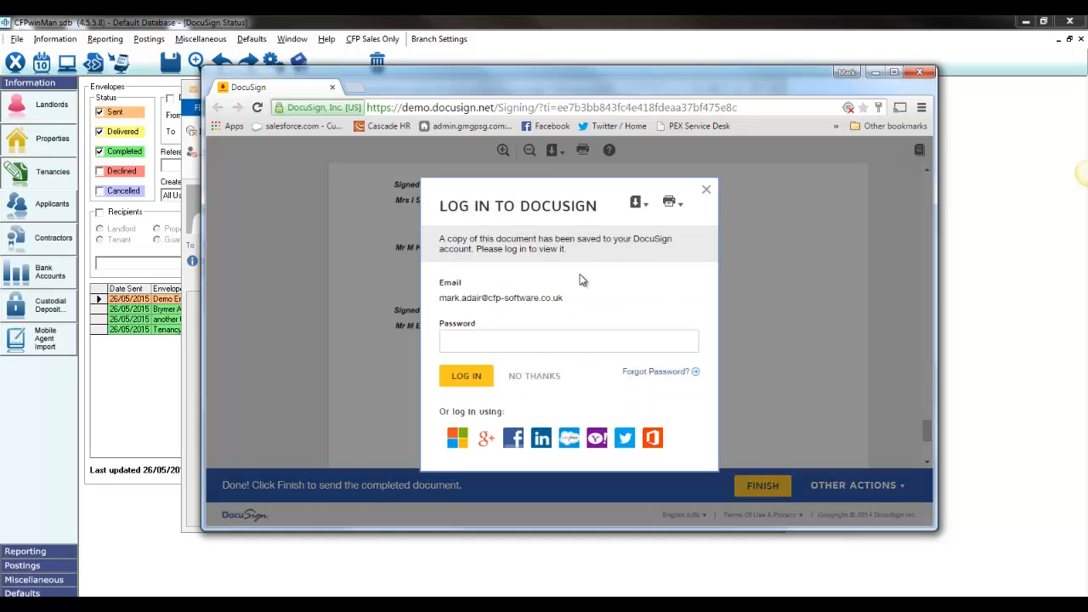
Dismiss the DocuSign login prompt and close the browser window and the signing request e-mail
{"action": "left_click", "coordinate": [705, 189]}
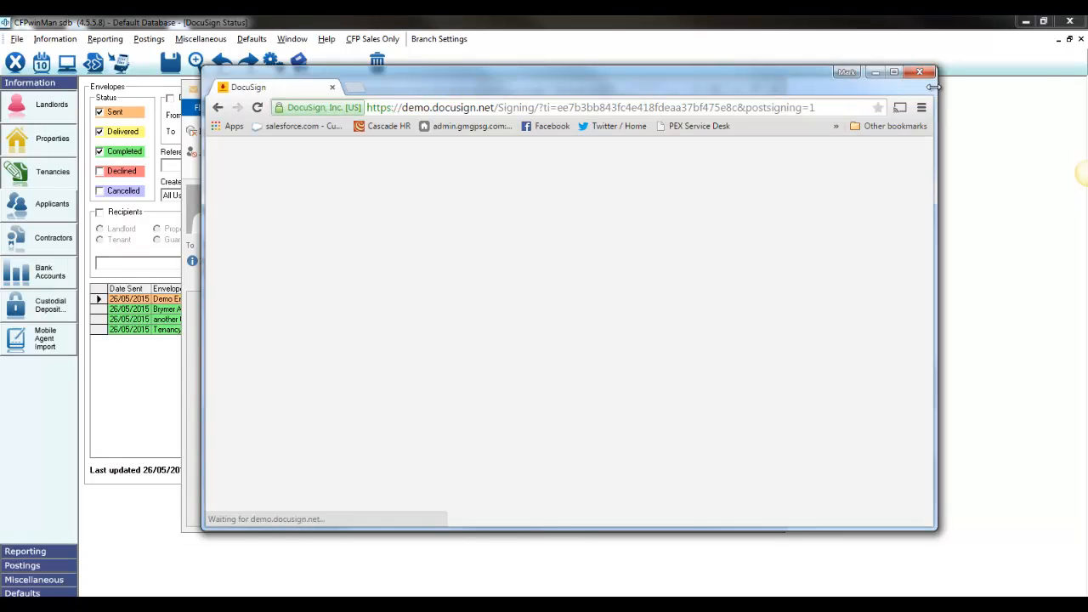
{"action": "left_click", "coordinate": [923, 74]}
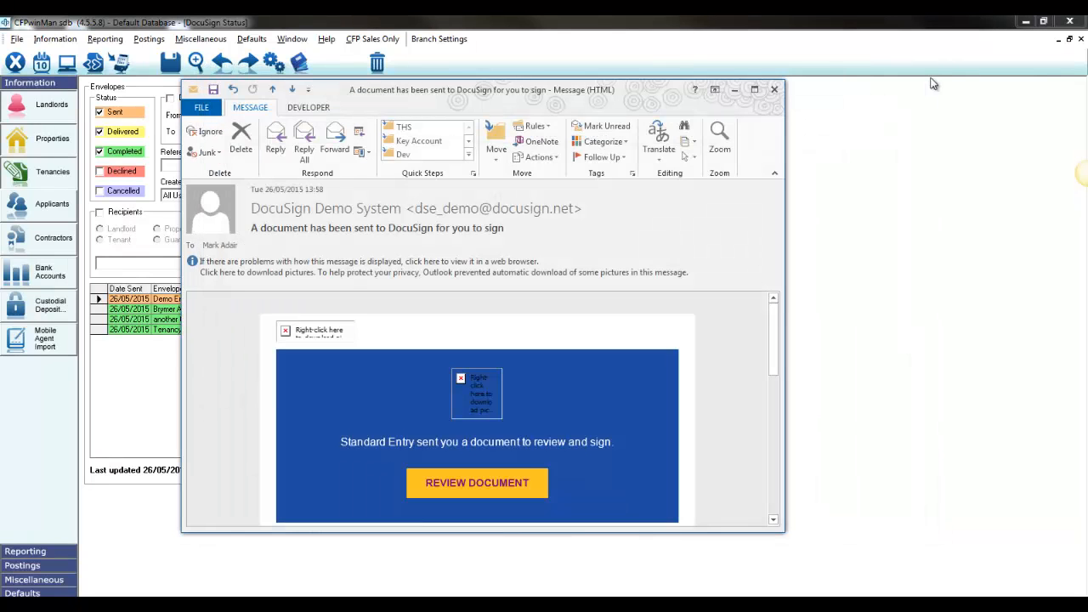
{"action": "left_click", "coordinate": [774, 89]}
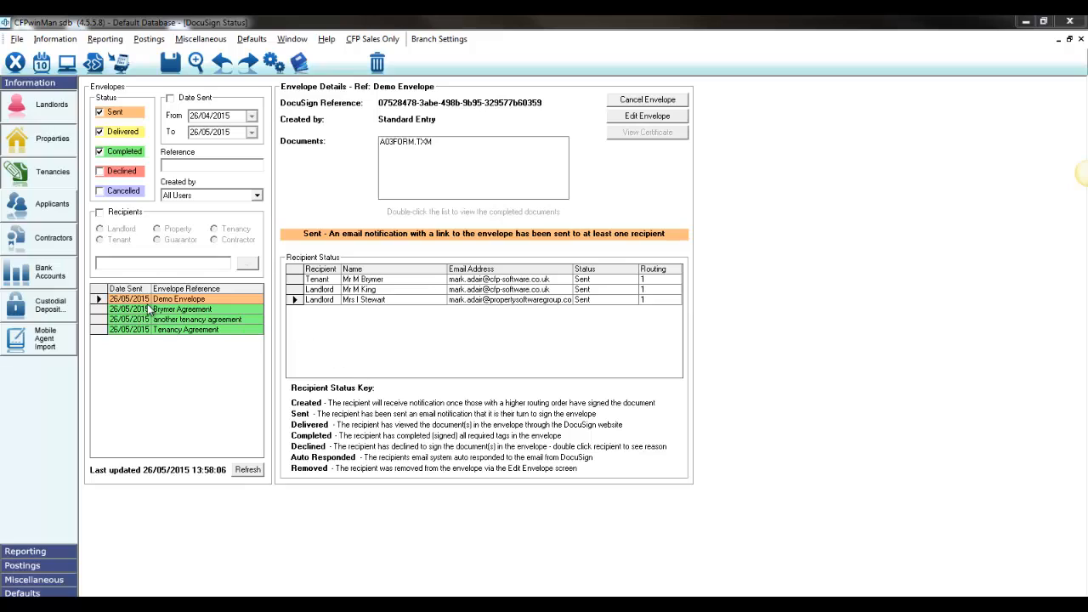
Hide the Completed envelopes and refresh the Demo Envelope's recipient statuses
{"action": "left_click", "coordinate": [134, 152]}
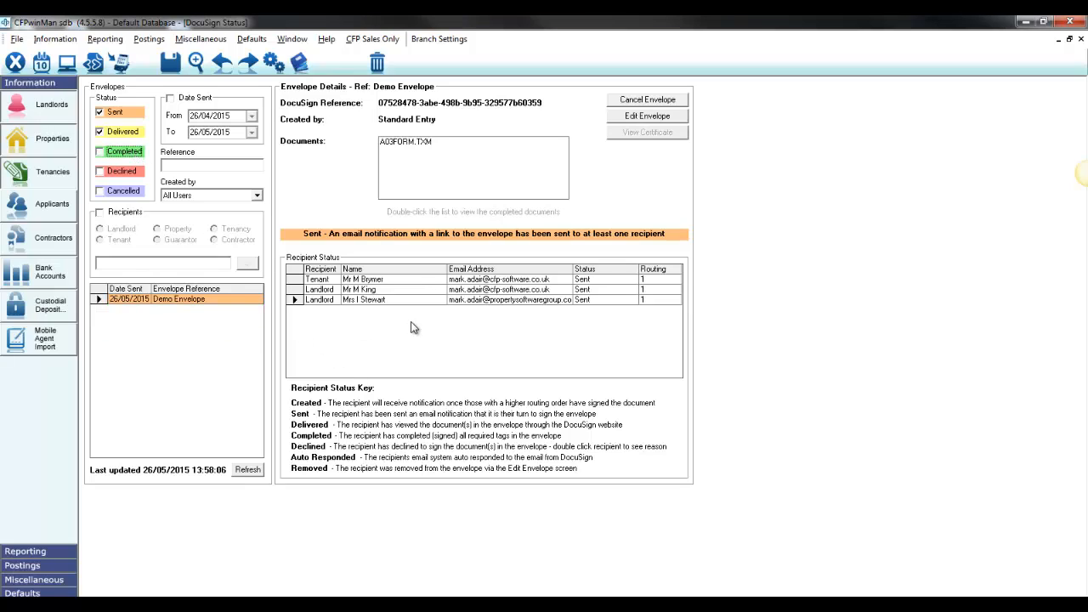
{"action": "left_click", "coordinate": [259, 471]}
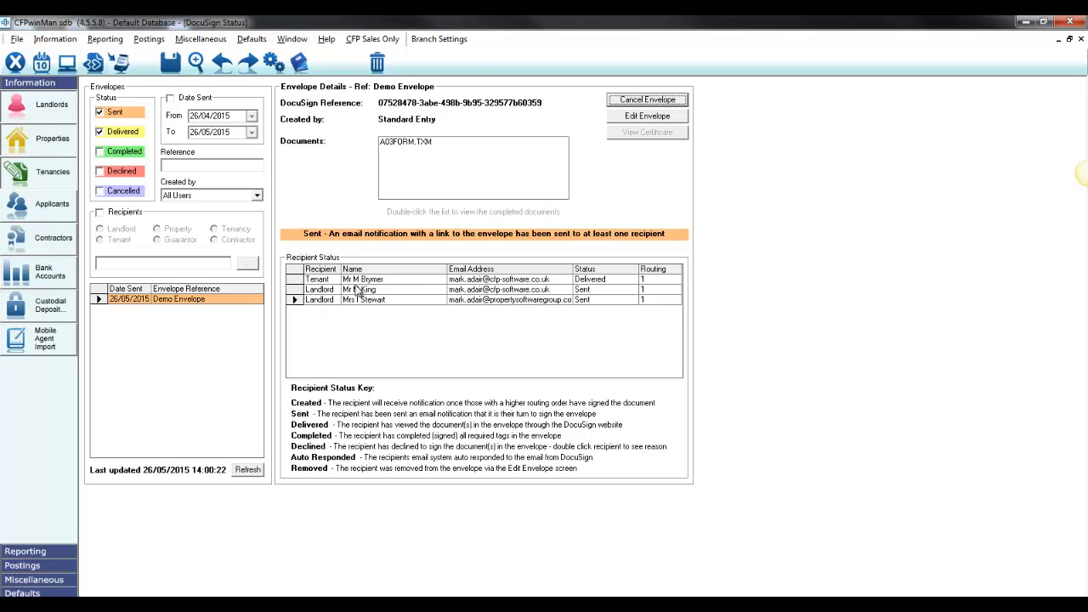
{"action": "left_click", "coordinate": [249, 472]}
{"action": "left_click", "coordinate": [248, 471]}
Open the agreement from another signing request e-mail in DocuSign, and minimize the browser to return to the envelope status
{"action": "key", "text": "alt+Tab"}
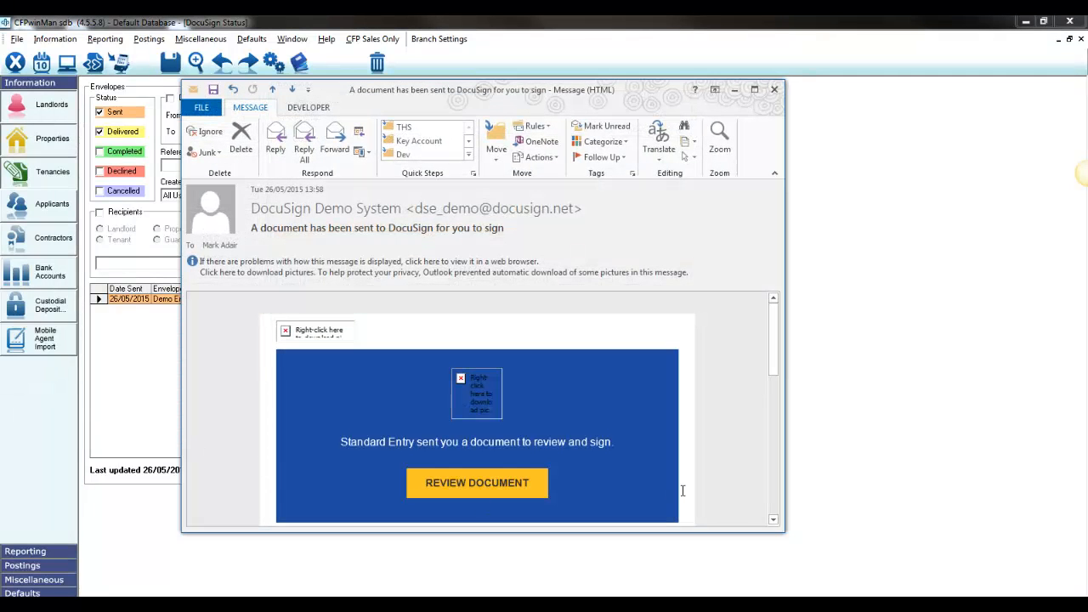
{"action": "left_click", "coordinate": [489, 491]}
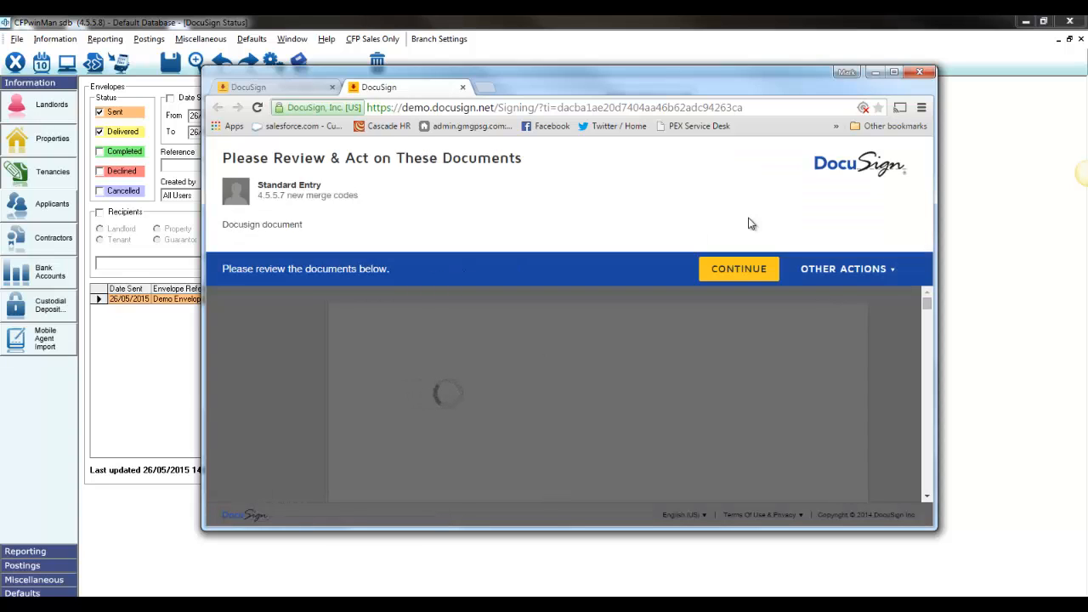
{"action": "left_click", "coordinate": [294, 86]}
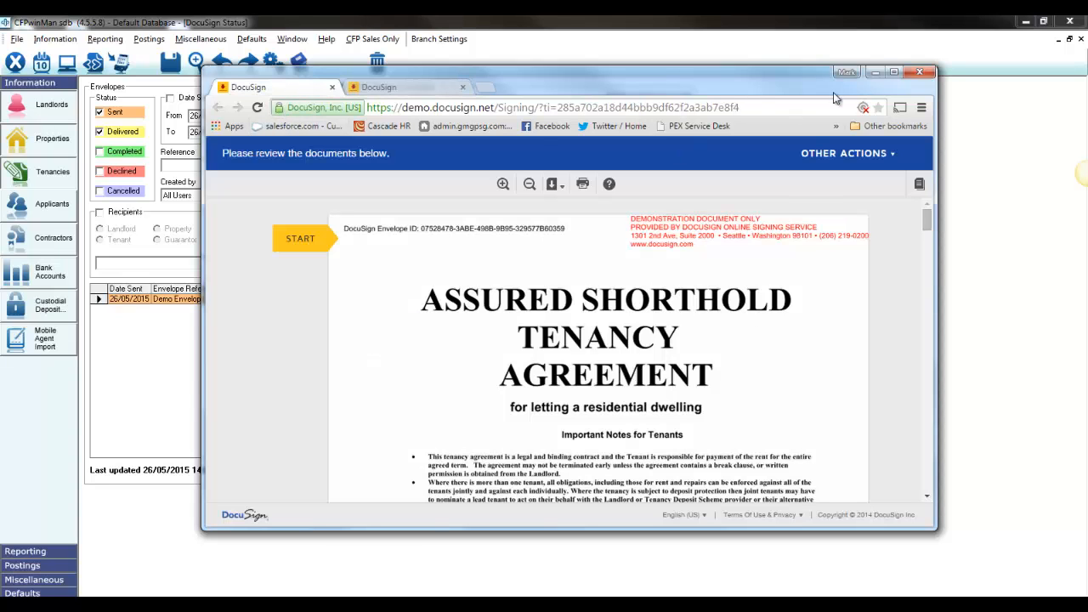
{"action": "left_click", "coordinate": [873, 73]}
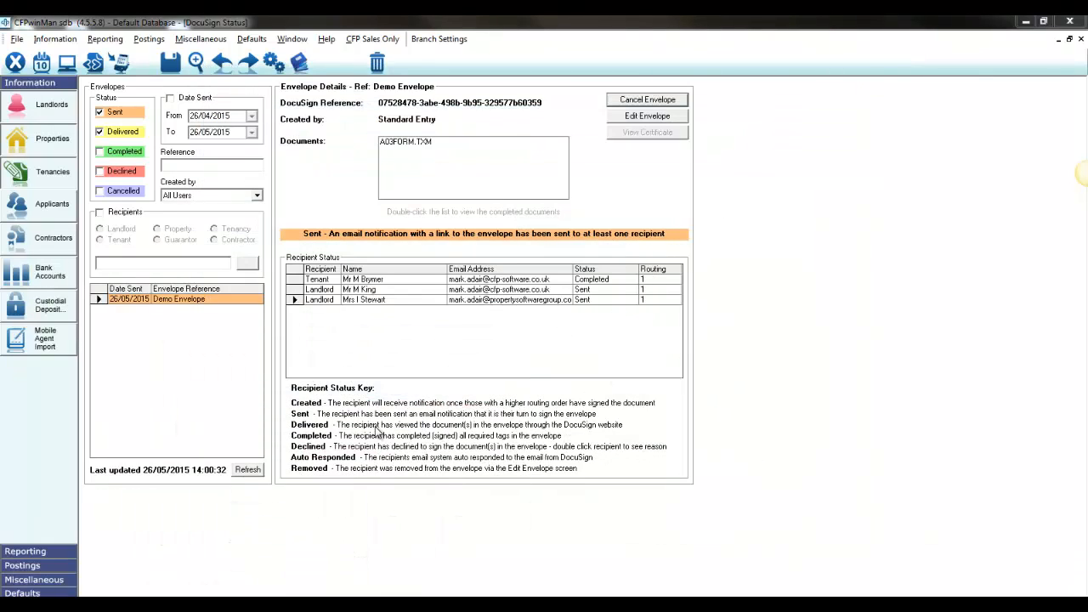
Refresh the Demo Envelope's status and check the recipient statuses of both landlords
{"action": "left_click", "coordinate": [254, 470]}
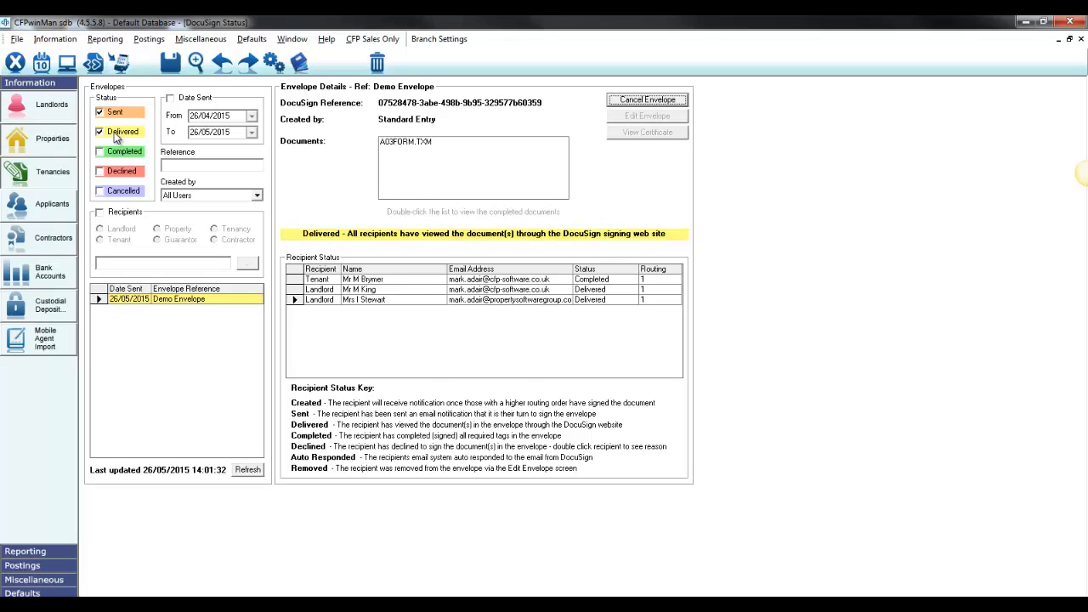
{"action": "left_click", "coordinate": [593, 290]}
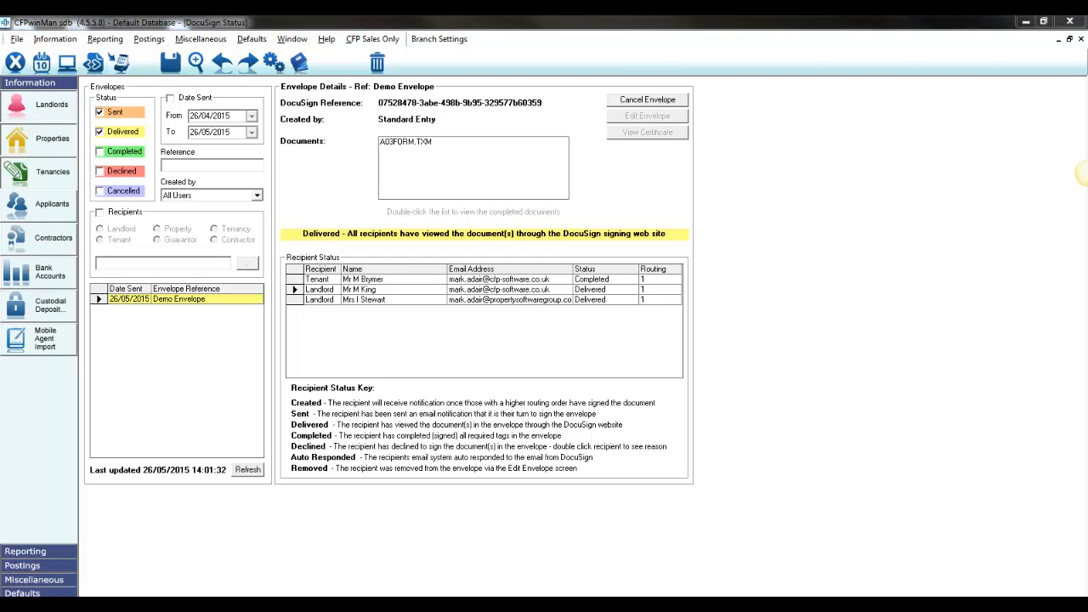
Switch back to DocuSign in the browser, sign and finish as the second-listed landlord, decline the login, and close that signing page
{"action": "key", "text": "alt+Tab"}
{"action": "left_click", "coordinate": [302, 236]}
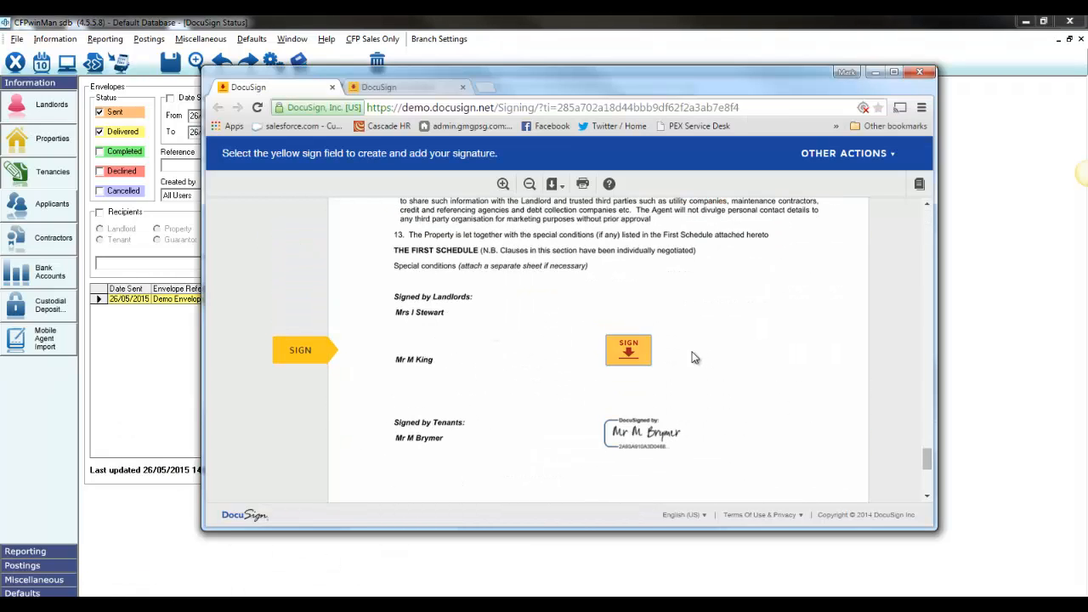
{"action": "left_click", "coordinate": [629, 350]}
{"action": "left_click", "coordinate": [759, 486]}
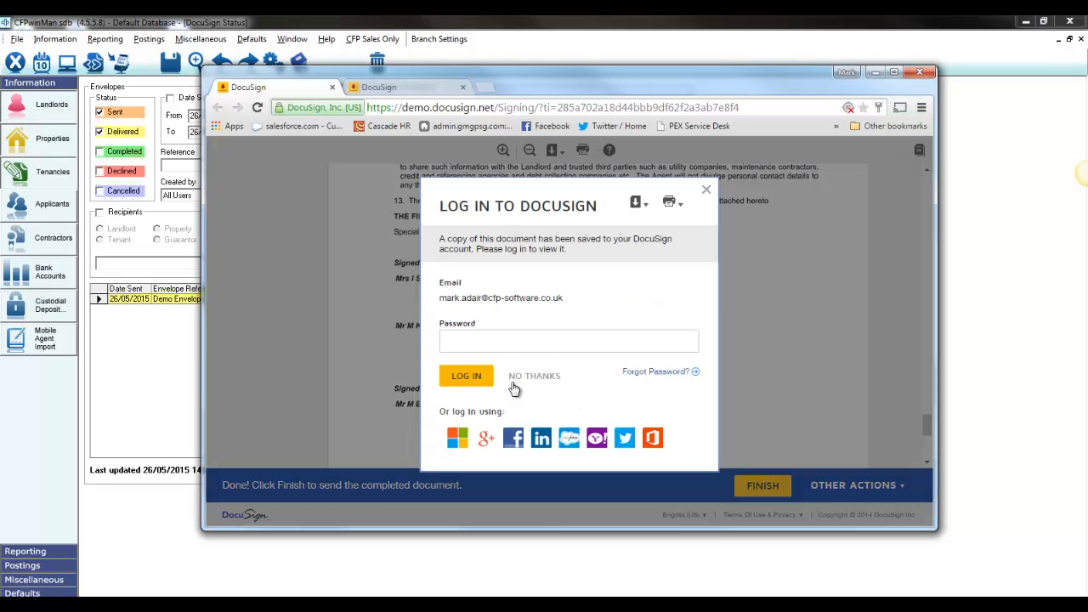
{"action": "left_click", "coordinate": [532, 378]}
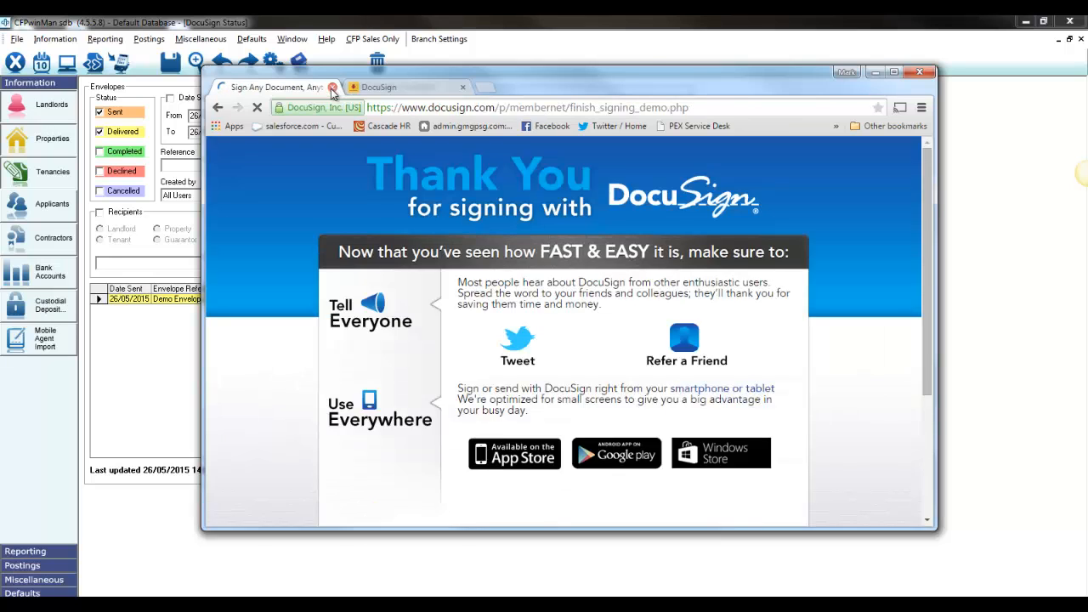
{"action": "left_click", "coordinate": [332, 87]}
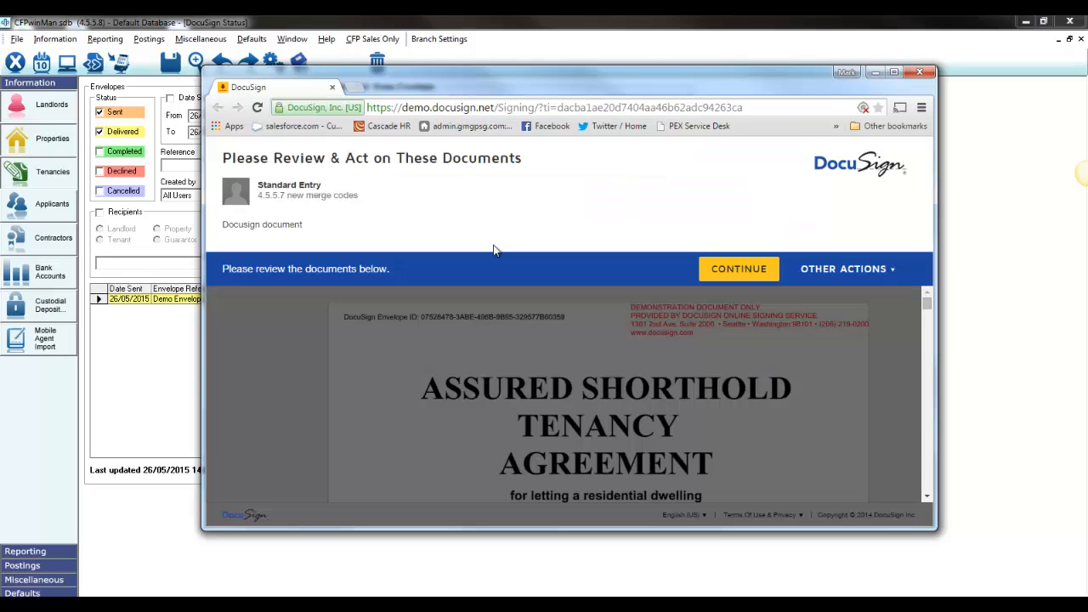
Continue to the remaining open agreement, sign it as the first-listed landlord, and finish signing
{"action": "left_click", "coordinate": [720, 268]}
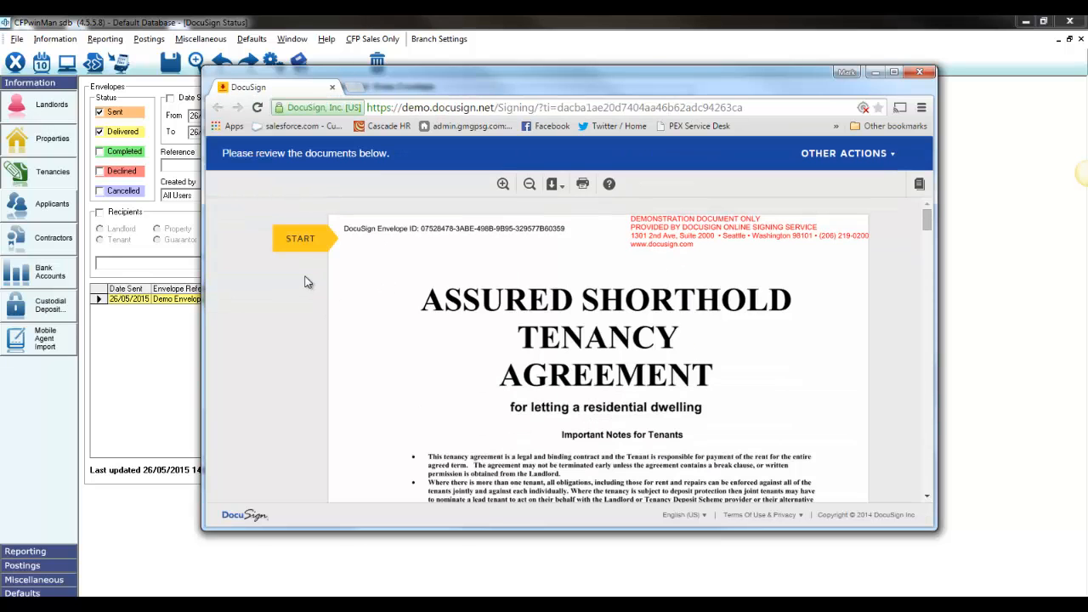
{"action": "left_click", "coordinate": [300, 240]}
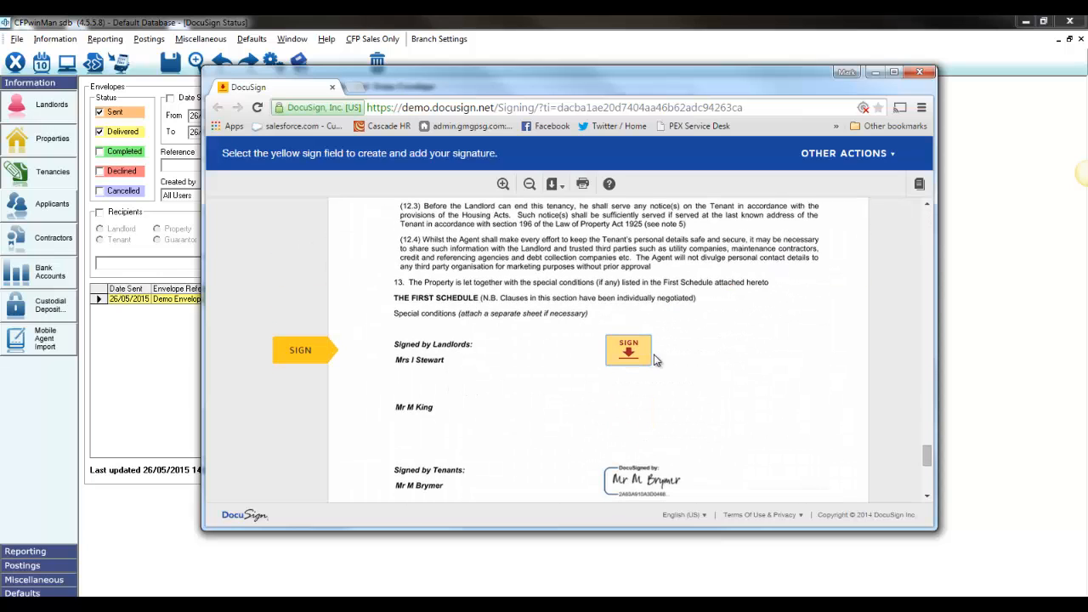
{"action": "left_click", "coordinate": [630, 353]}
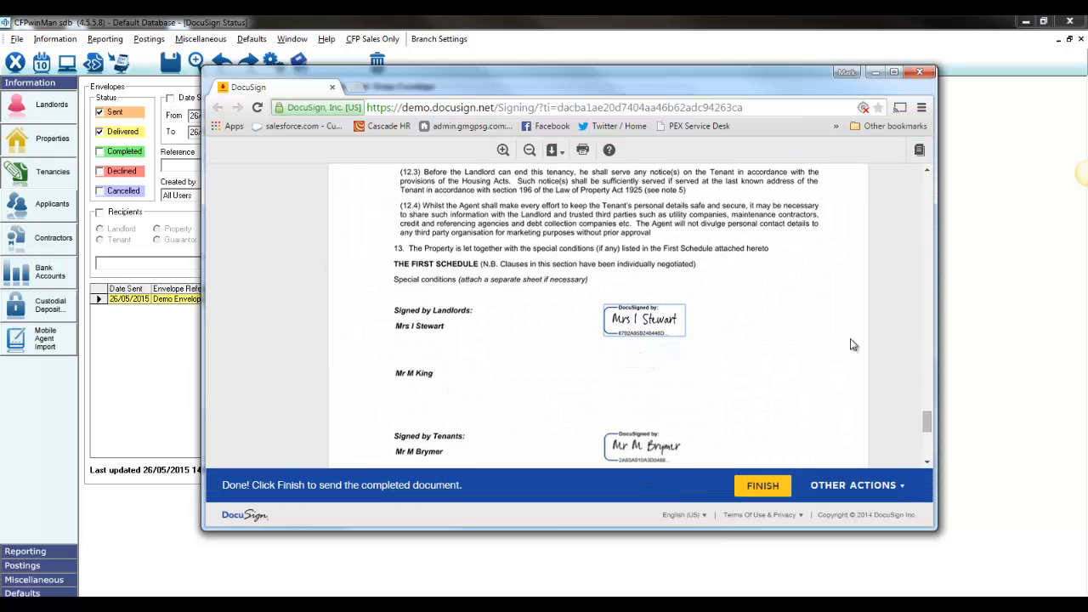
{"action": "left_click", "coordinate": [775, 486]}
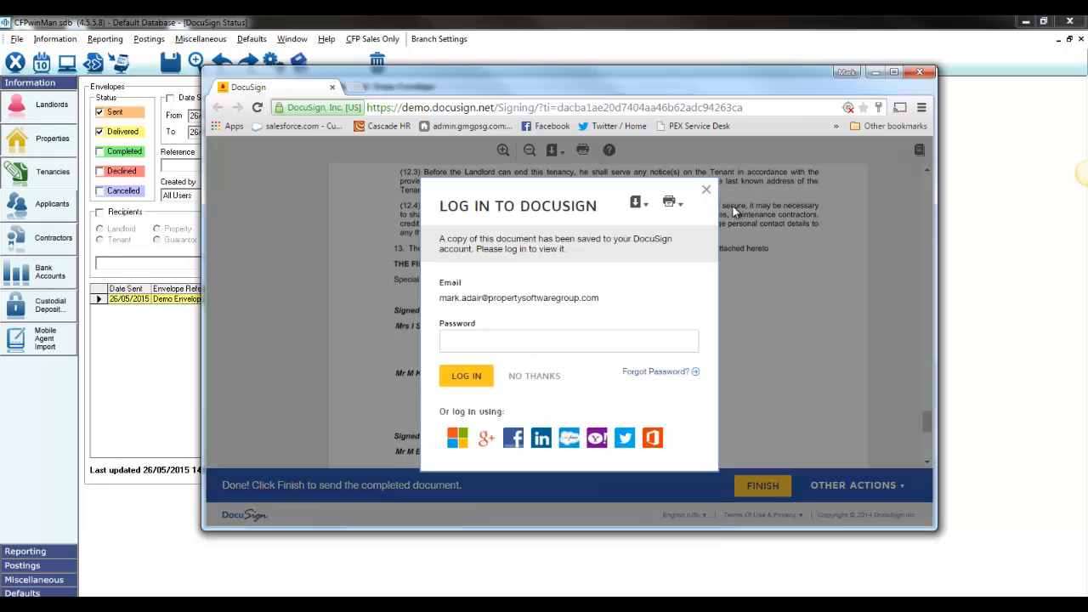
Dismiss the DocuSign login prompt, close the completed document, and close the browser window
{"action": "left_click", "coordinate": [705, 190]}
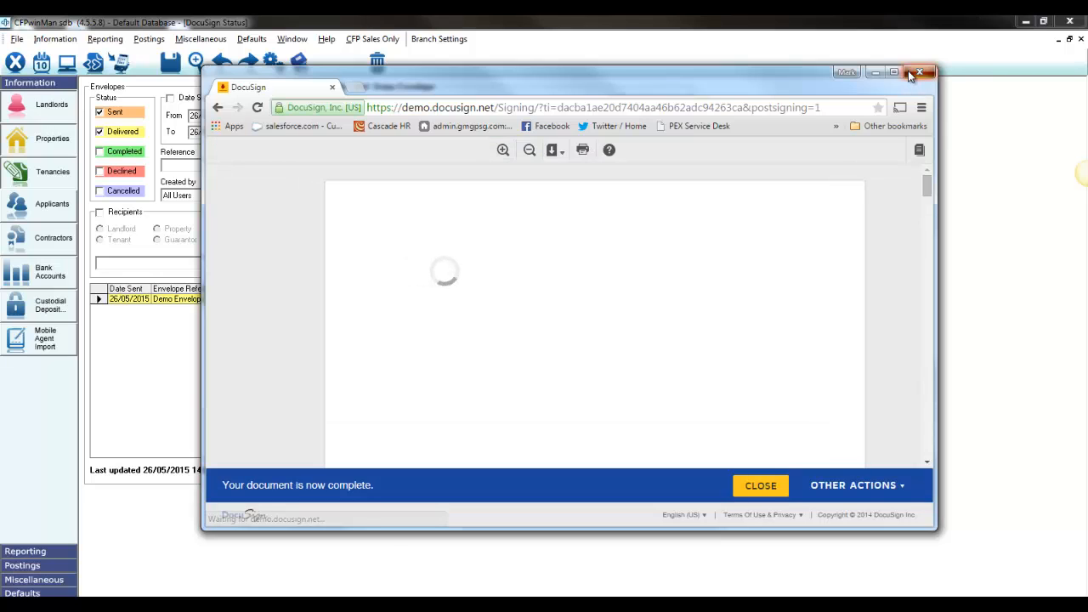
{"action": "left_click", "coordinate": [753, 485]}
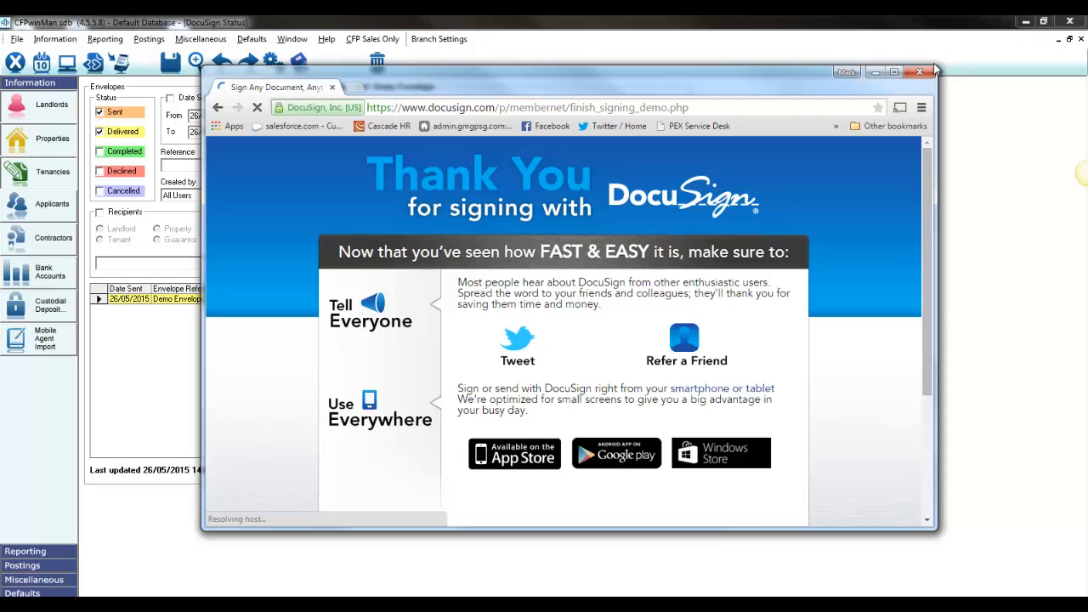
{"action": "left_click", "coordinate": [919, 72]}
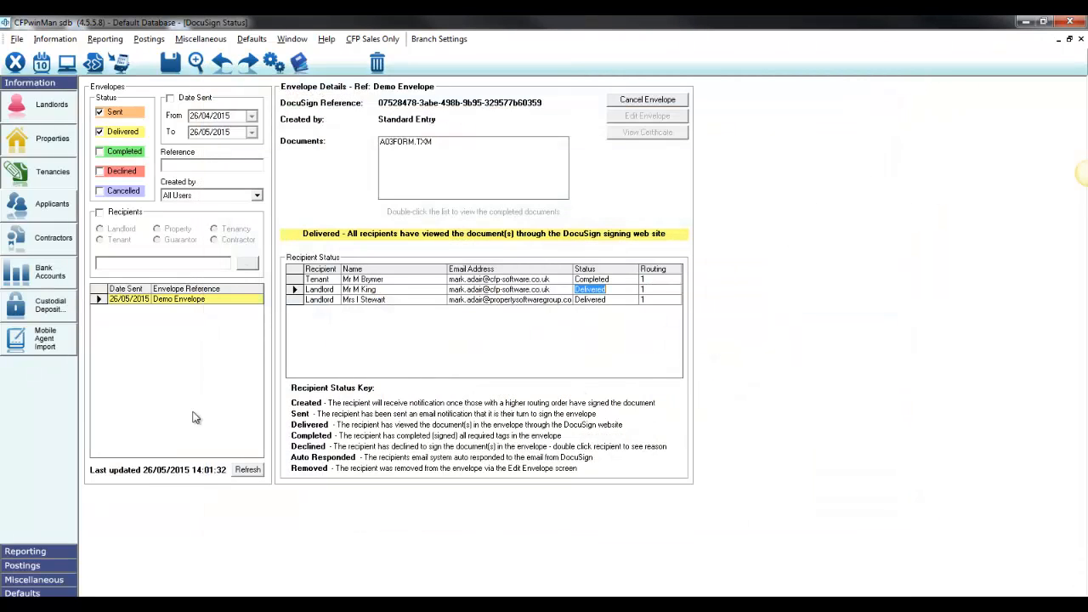
Refresh the envelope statuses and include Completed envelopes in the list
{"action": "left_click", "coordinate": [394, 300]}
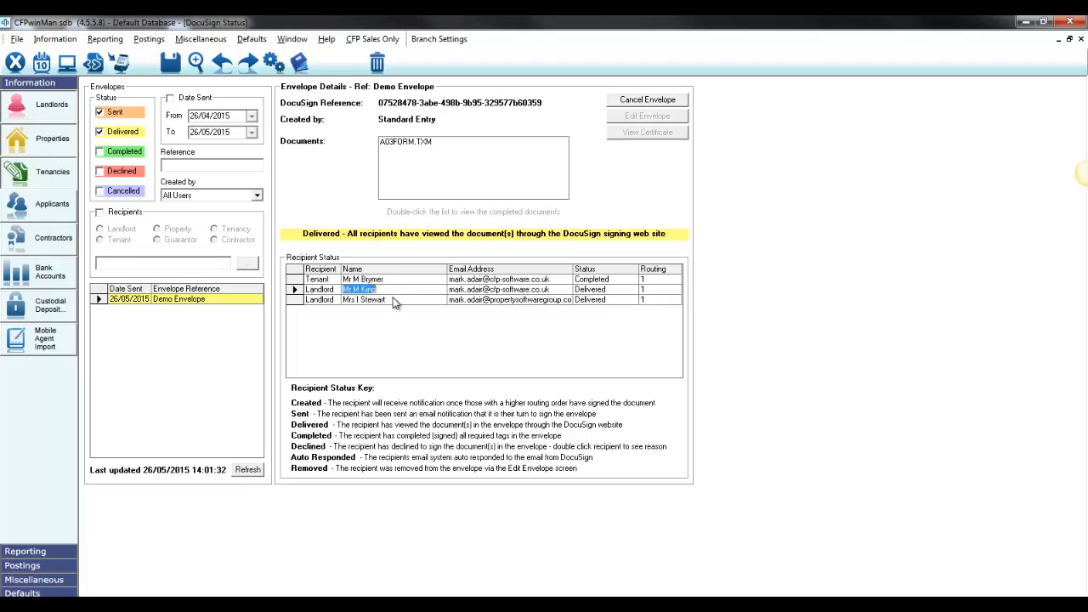
{"action": "left_click", "coordinate": [249, 470]}
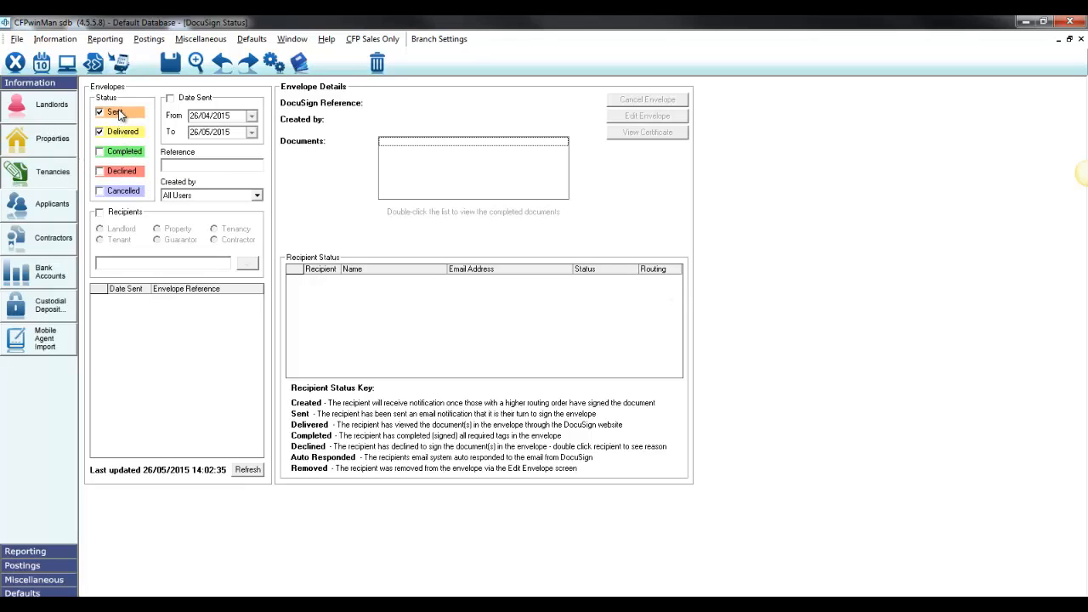
{"action": "left_click", "coordinate": [100, 152]}
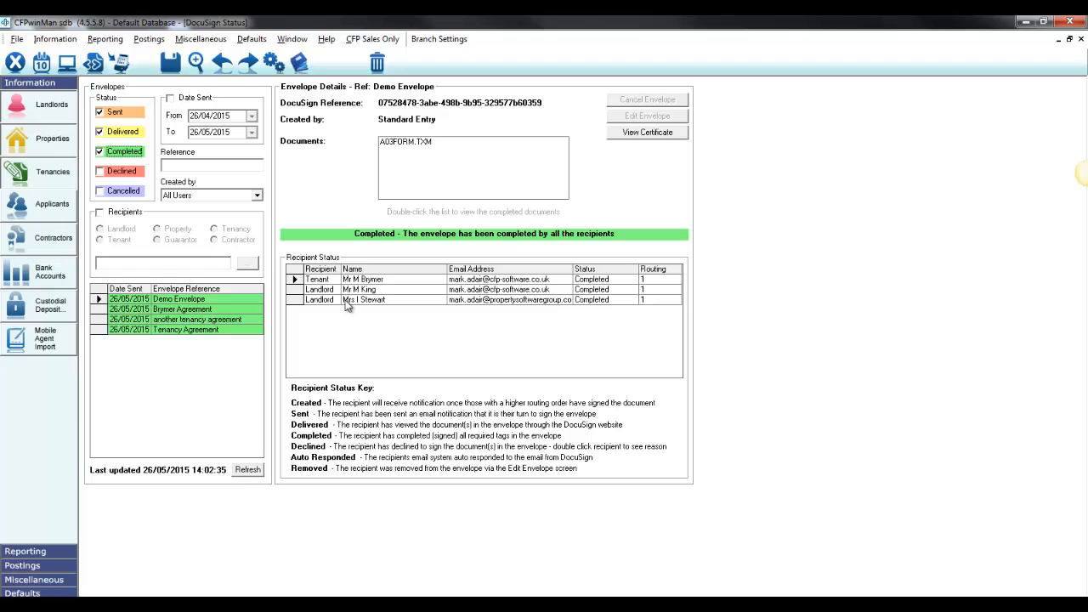
Open the Demo Envelope's completed A03FORM.TXM document, examine its signature section, and close it
{"action": "double_click", "coordinate": [420, 142]}
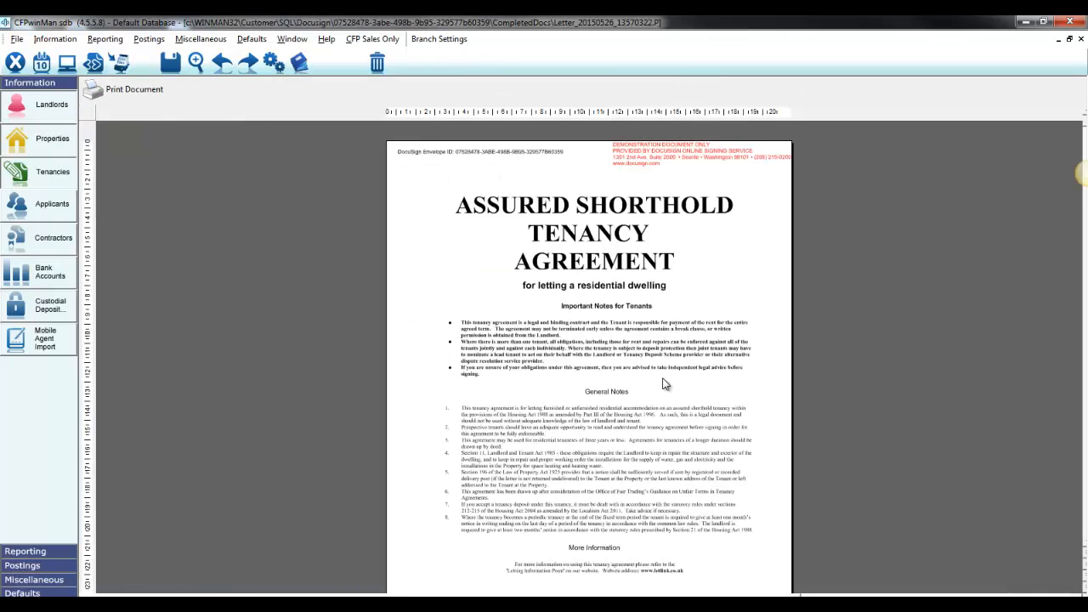
{"action": "scroll", "coordinate": [666, 384], "scroll_direction": "down", "scroll_amount": 15}
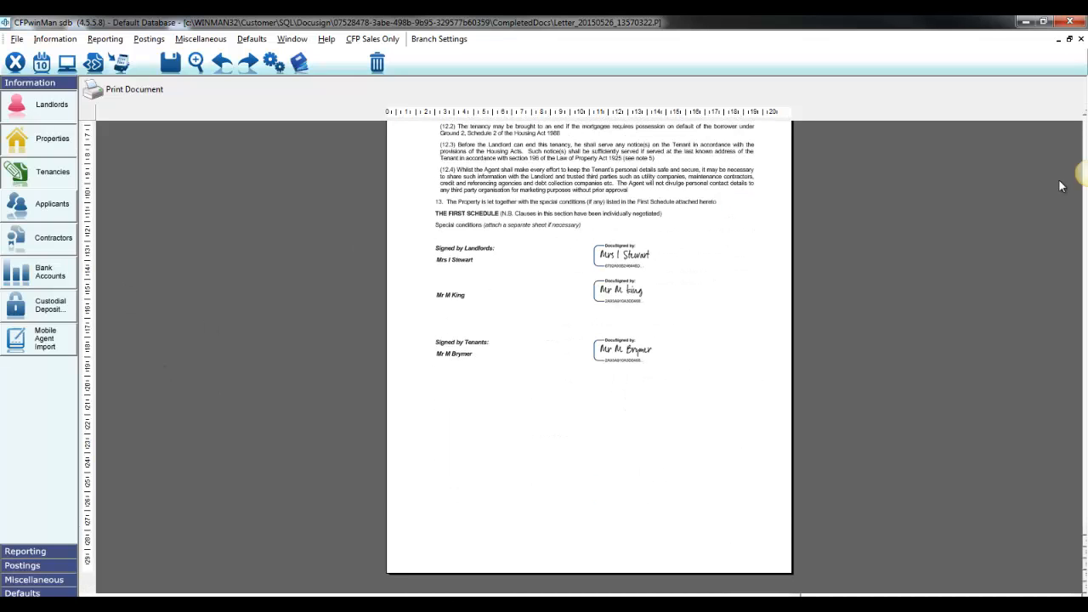
{"action": "left_click", "coordinate": [1080, 39]}
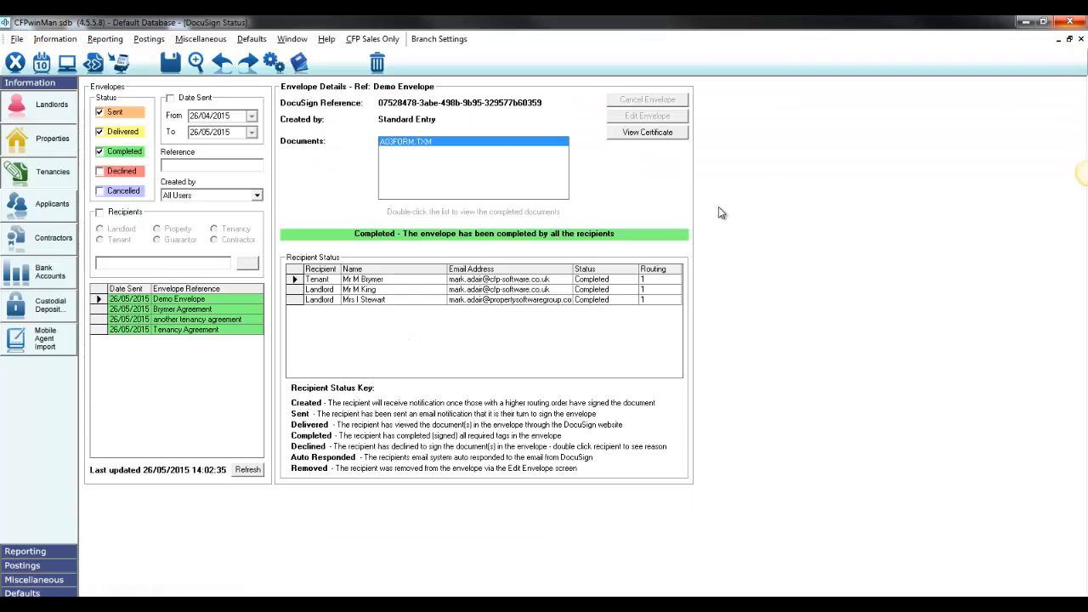
View the Demo Envelope's completion certificate, and close both it and the DocuSign status screen
{"action": "left_click", "coordinate": [644, 140]}
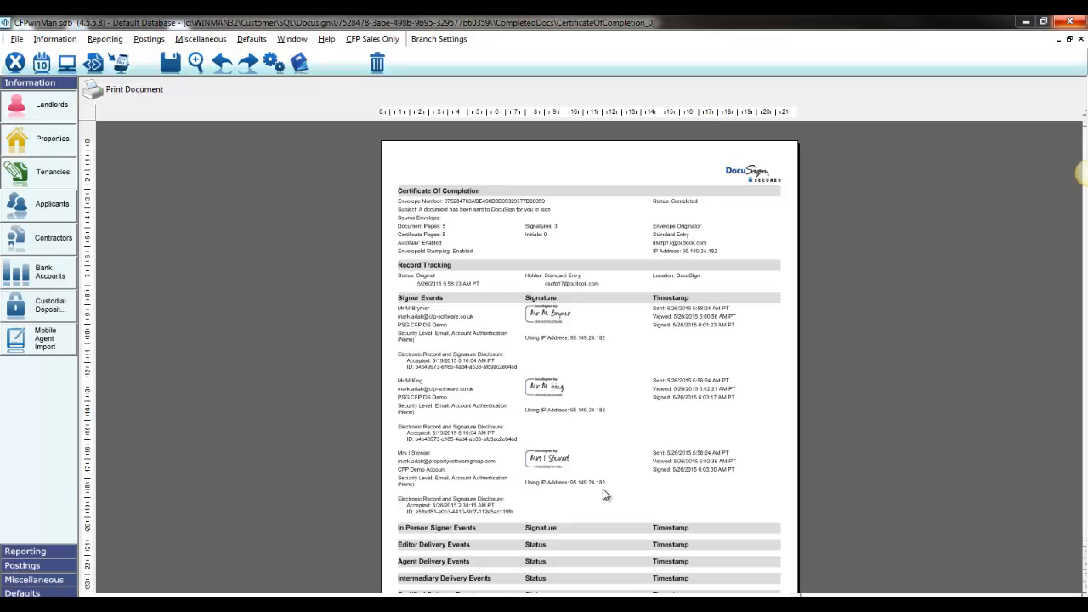
{"action": "left_click", "coordinate": [1080, 39]}
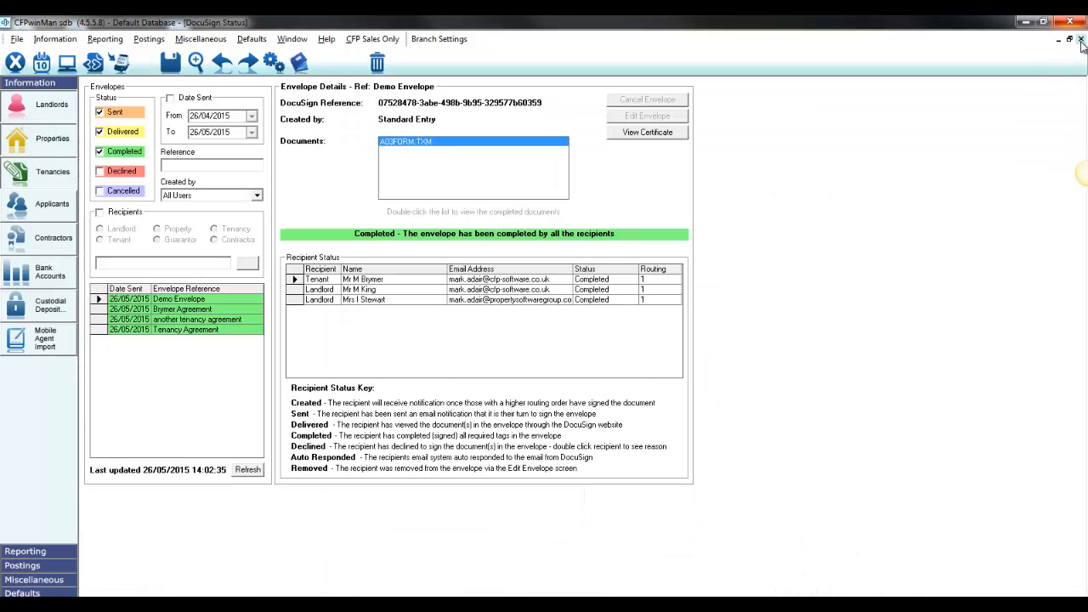
{"action": "left_click", "coordinate": [1080, 39]}
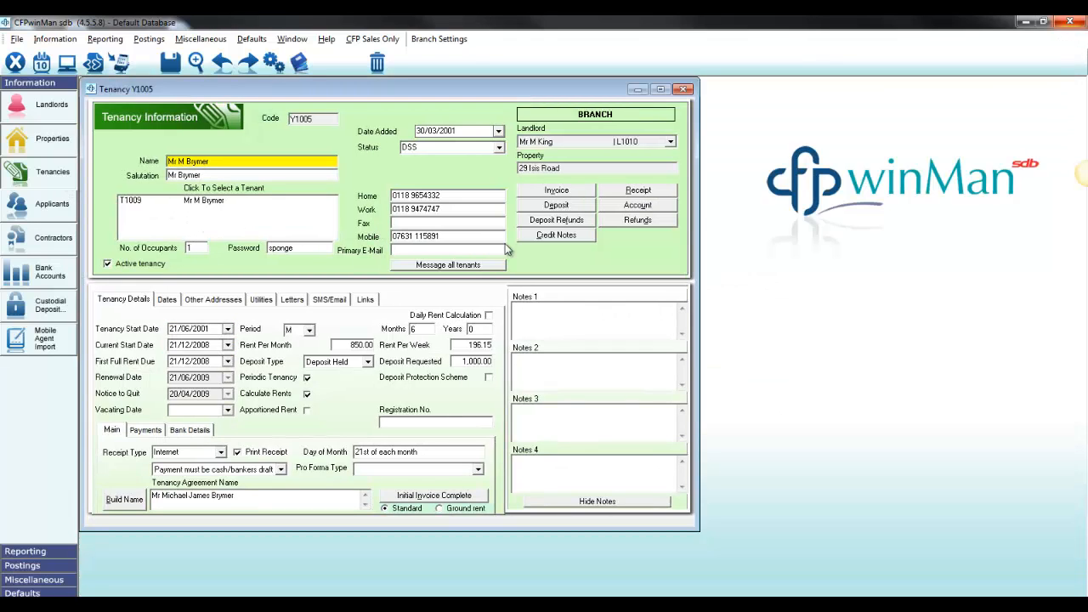
Open the Demo Envelope's details from the tenancy's history log and view the signature section of its completed A03FORM.TXM document
{"action": "left_click", "coordinate": [297, 63]}
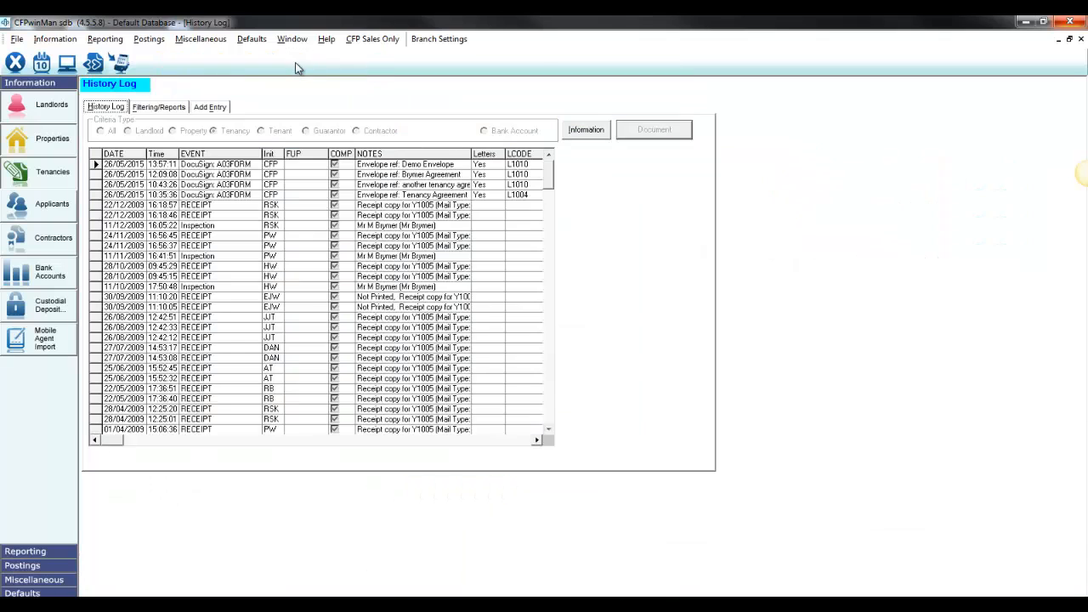
{"action": "left_click", "coordinate": [396, 164]}
{"action": "left_click", "coordinate": [578, 135]}
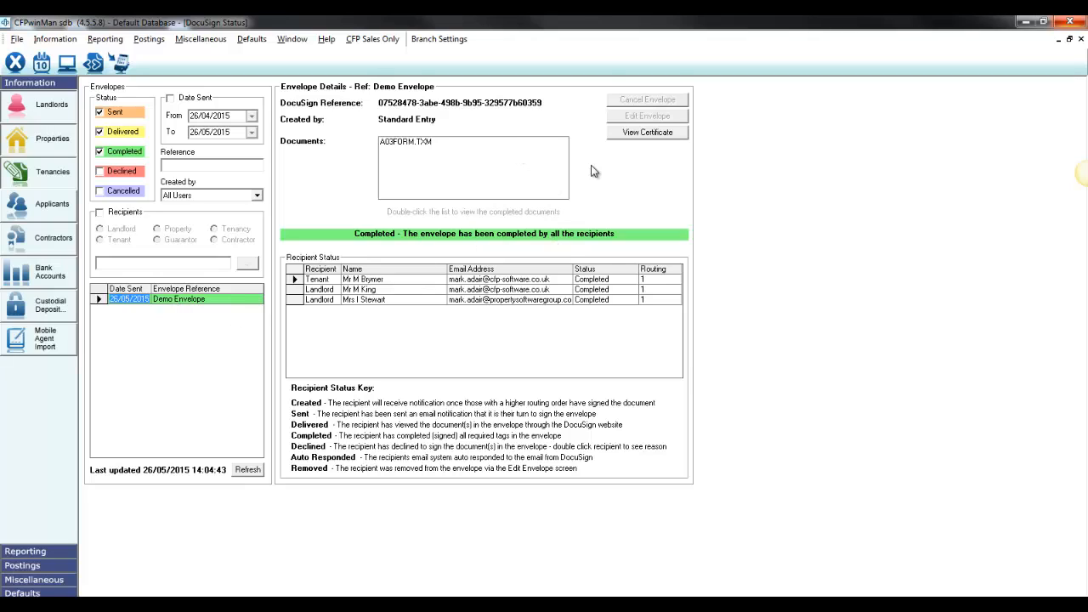
{"action": "double_click", "coordinate": [431, 151]}
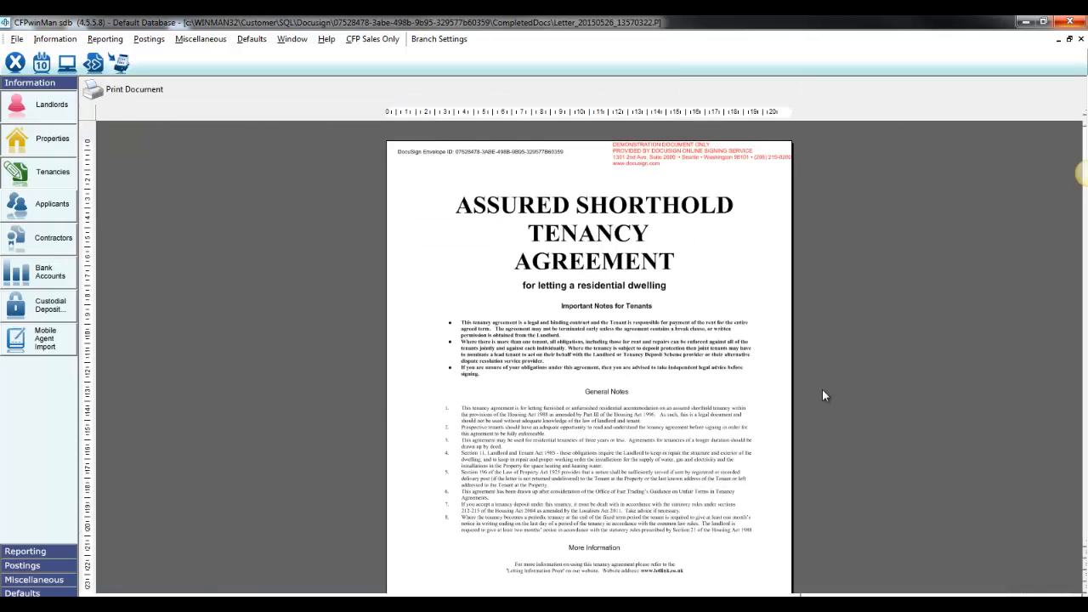
{"action": "scroll", "coordinate": [716, 409], "scroll_direction": "down", "scroll_amount": 20}
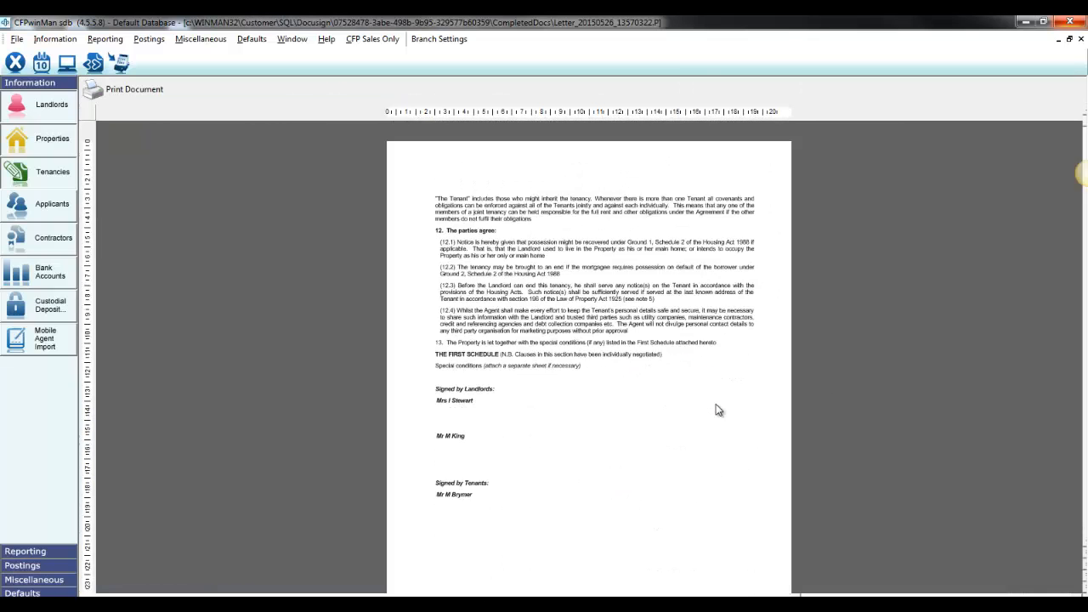